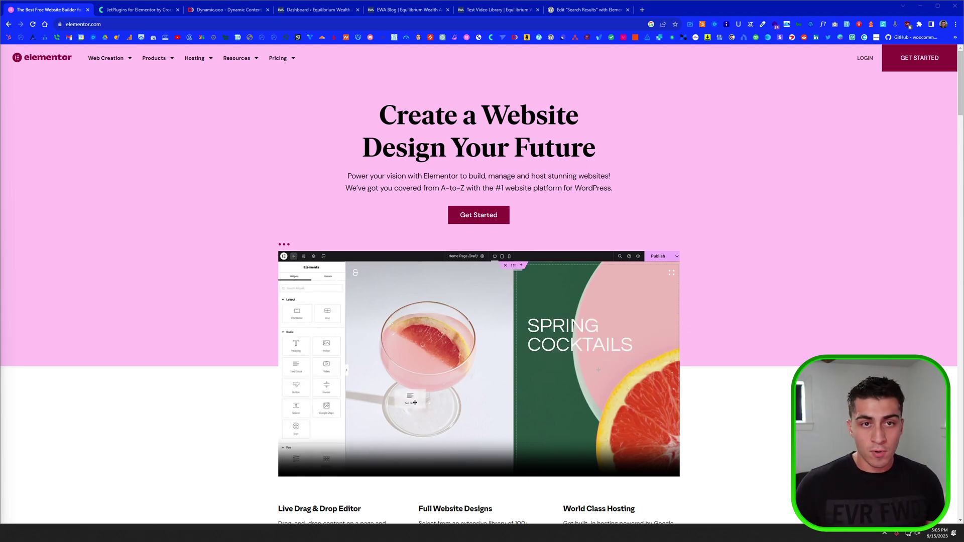
- Move from the Crocoblock tab through the Dynamic.ooo tab to the EWA Blog page
click(127, 9)
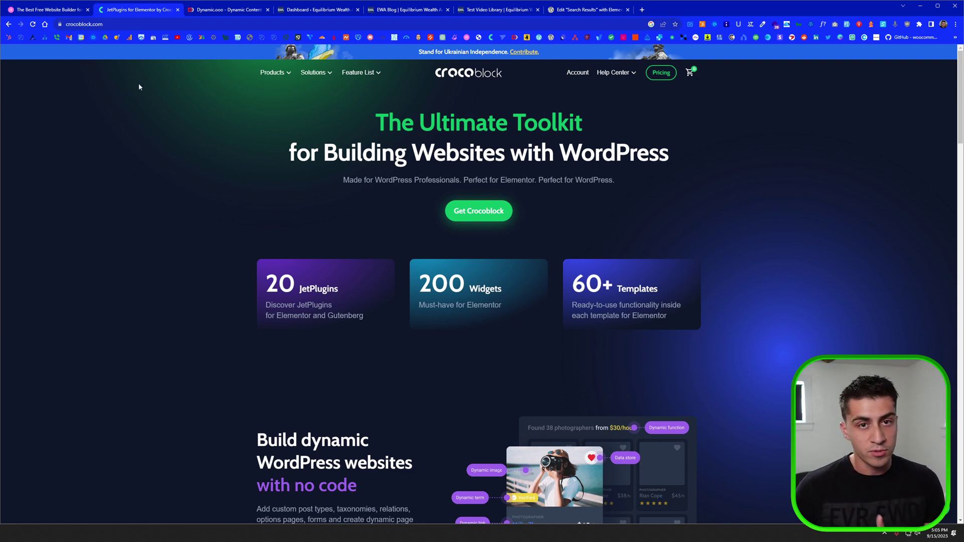
click(221, 11)
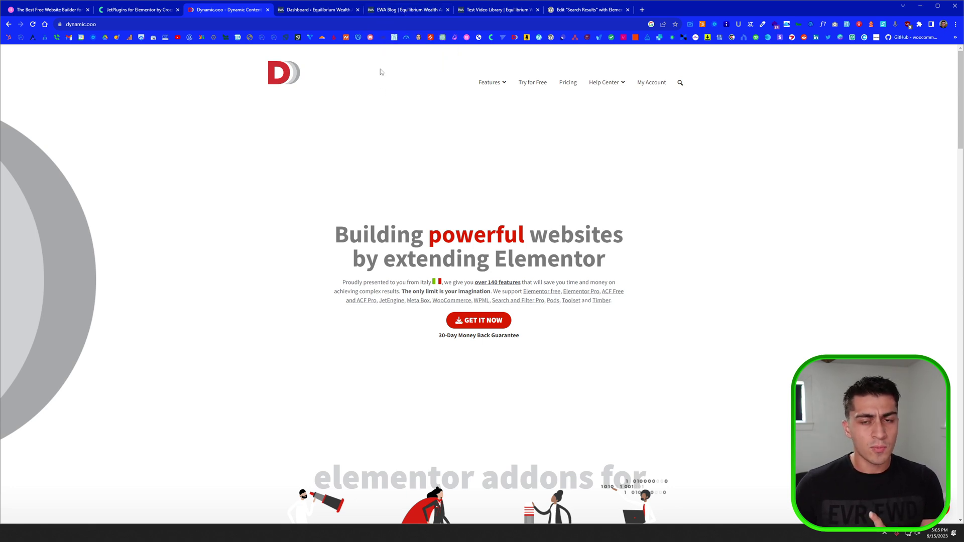
click(402, 11)
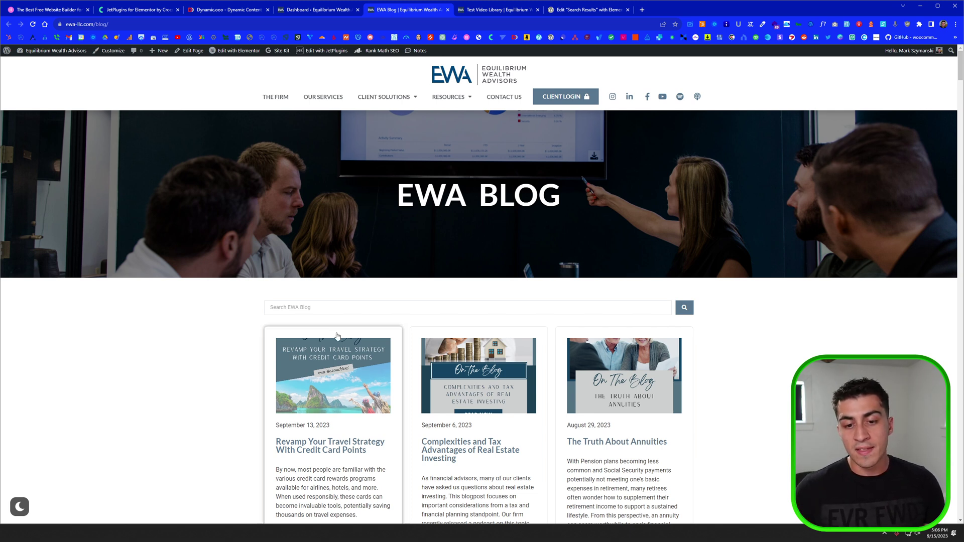
- Search the EWA Blog for 'fina' to list 25 posts, then go to the Test Video Library tab
scroll(311, 308, down, 1)
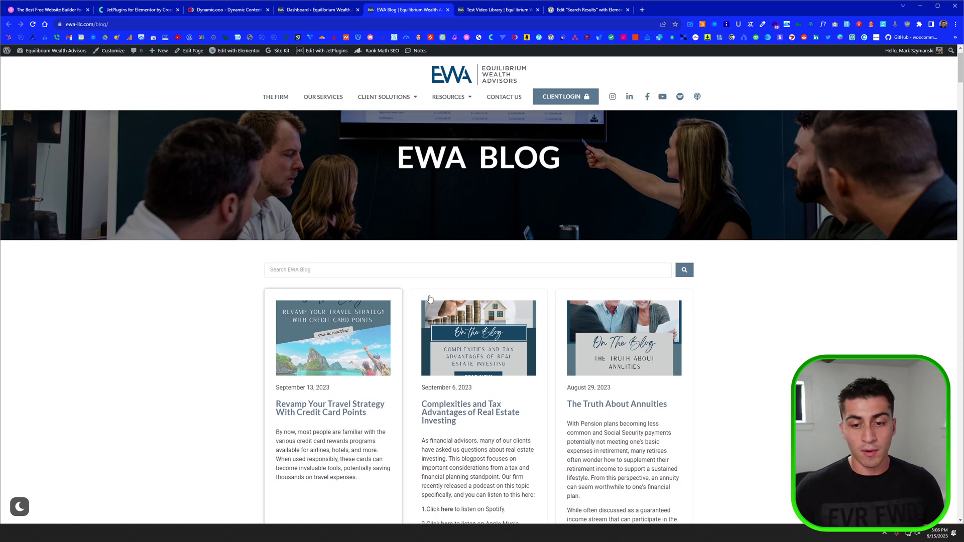
click(353, 270)
text(fina)
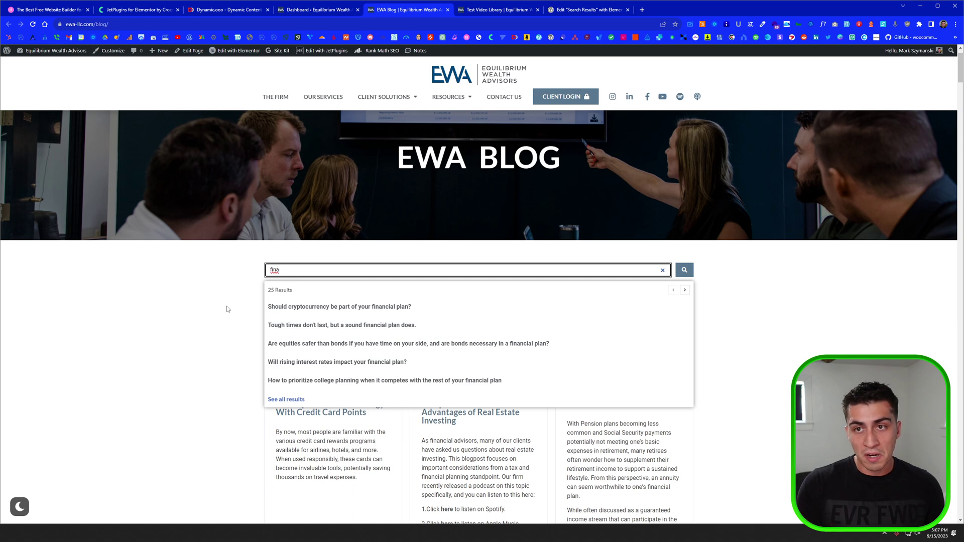
click(461, 9)
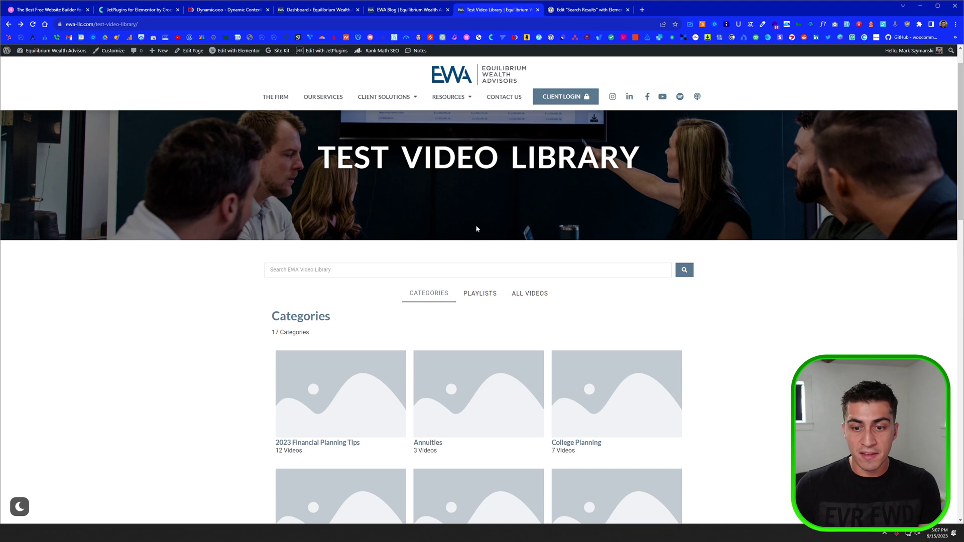
scroll(441, 258, down, 3)
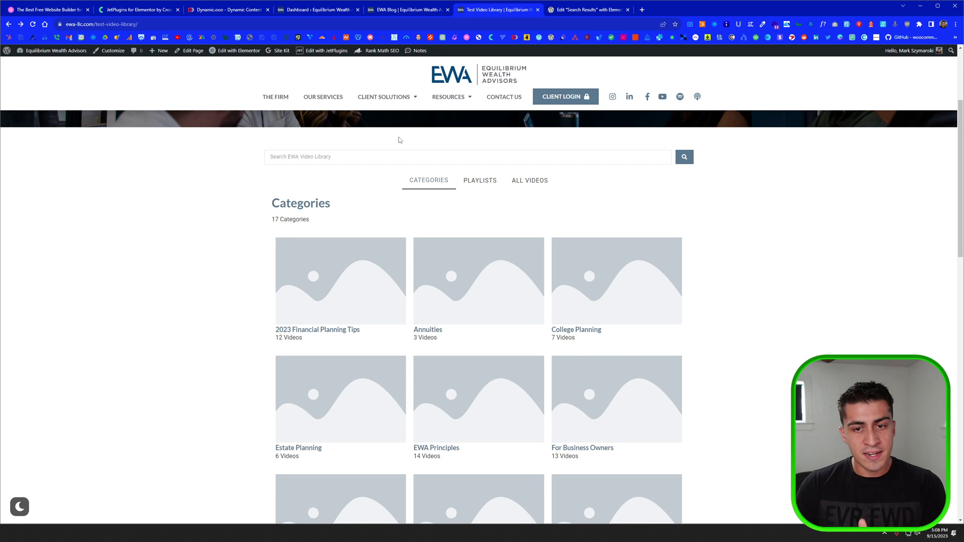
click(396, 10)
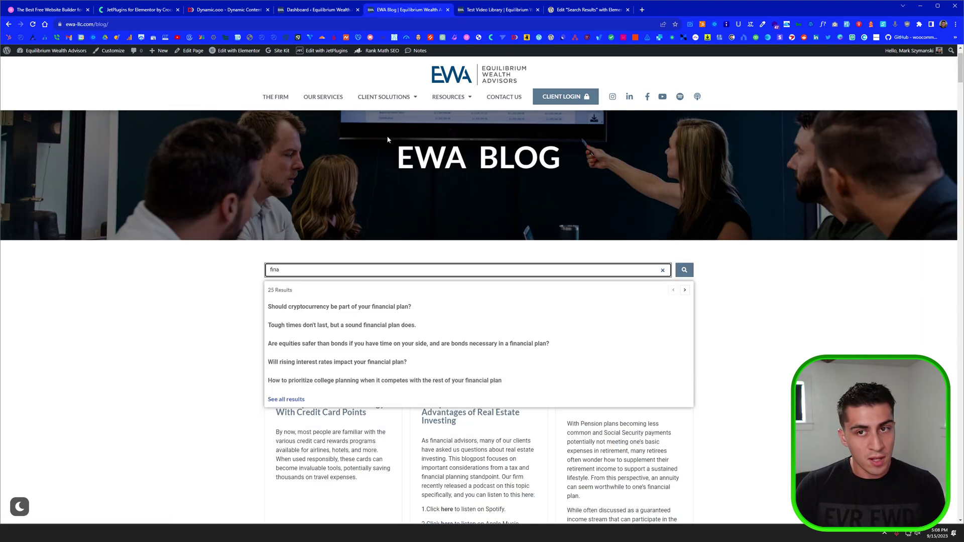
- Replace the blog search 'fina' with 'apple' and open its full three-post results page
click(497, 10)
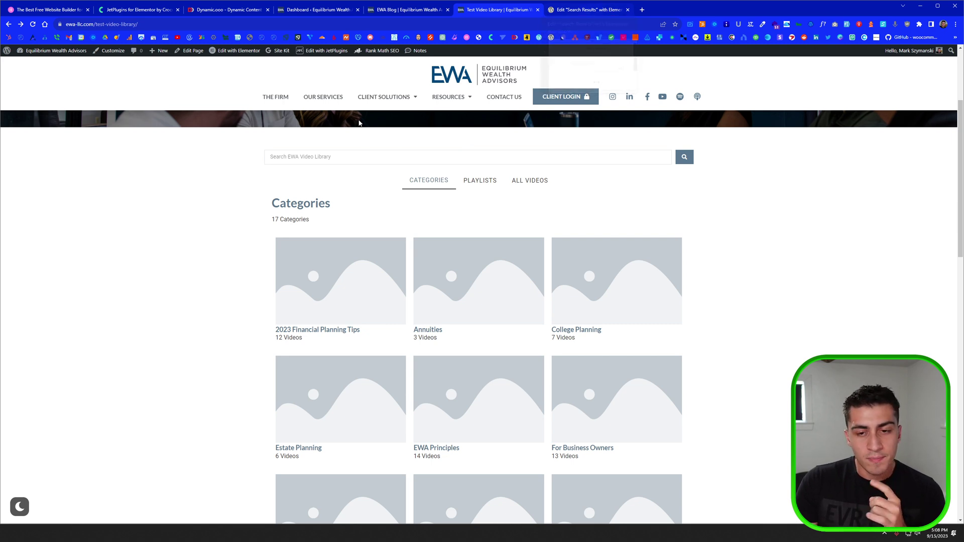
click(413, 12)
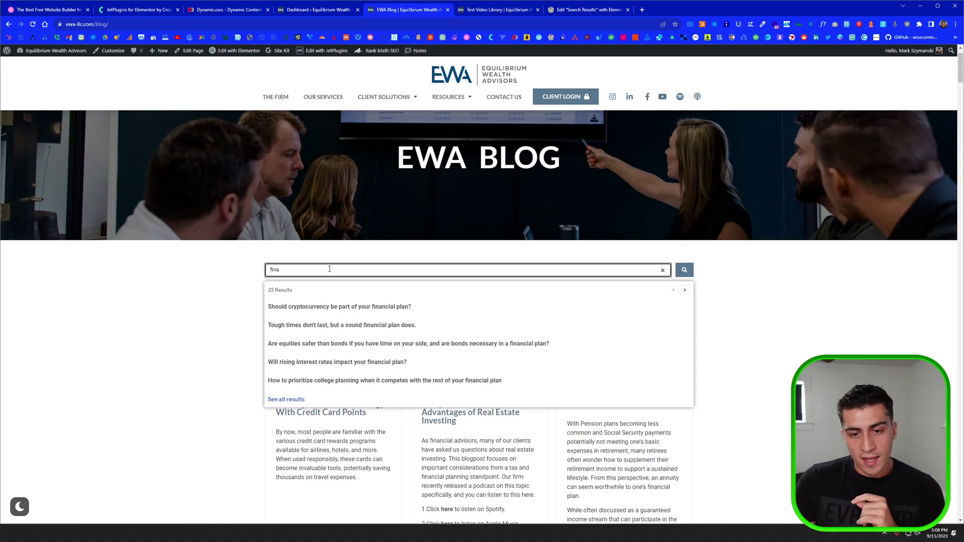
scroll(306, 201, down, 2)
double_click(306, 197)
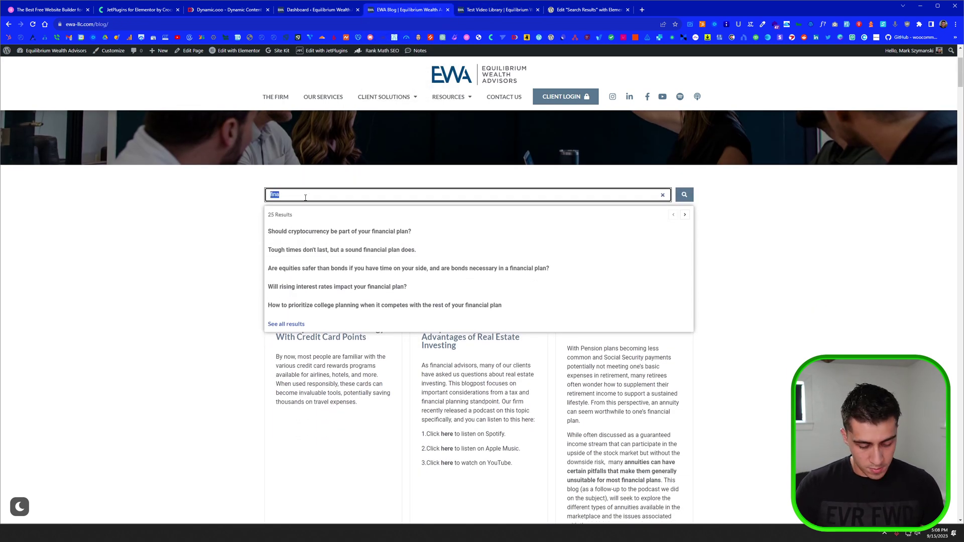
text(apple)
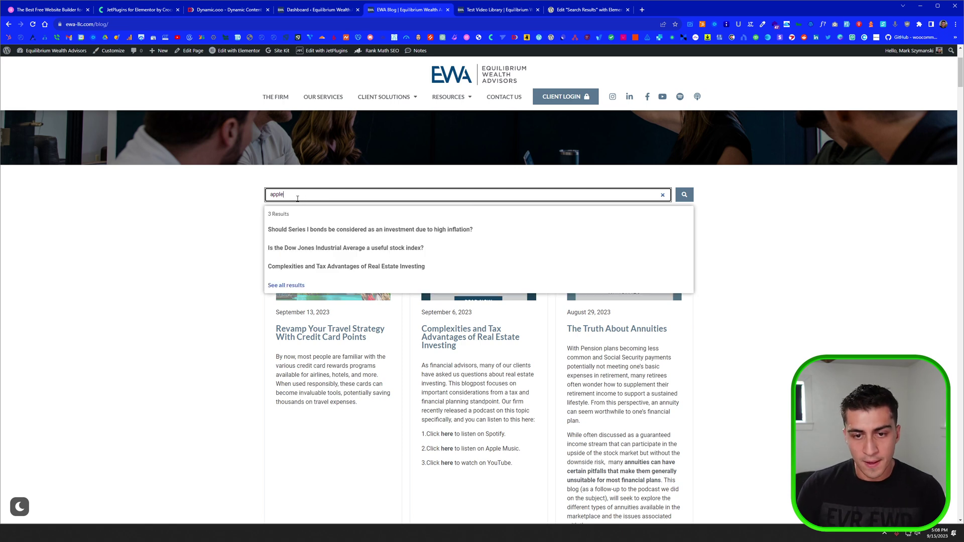
scroll(316, 258, up, 3)
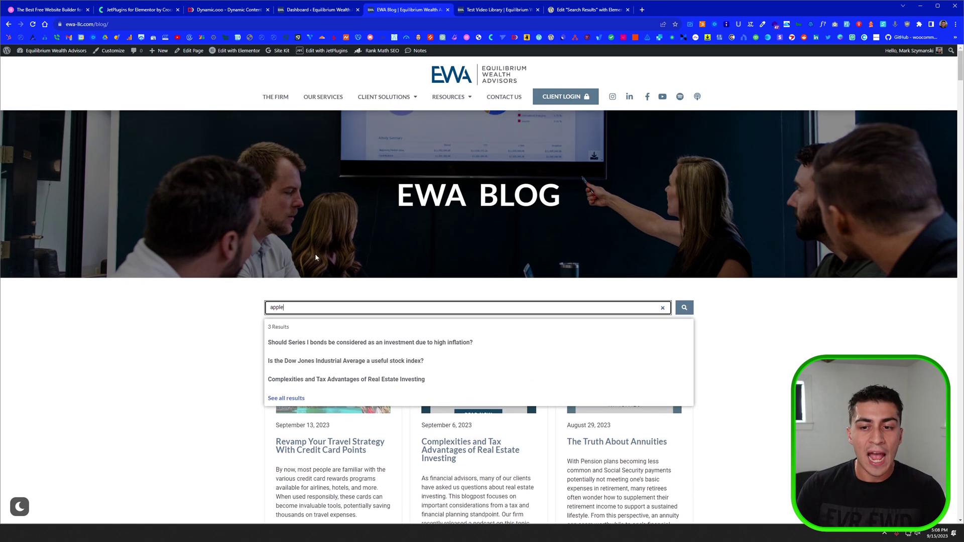
click(283, 399)
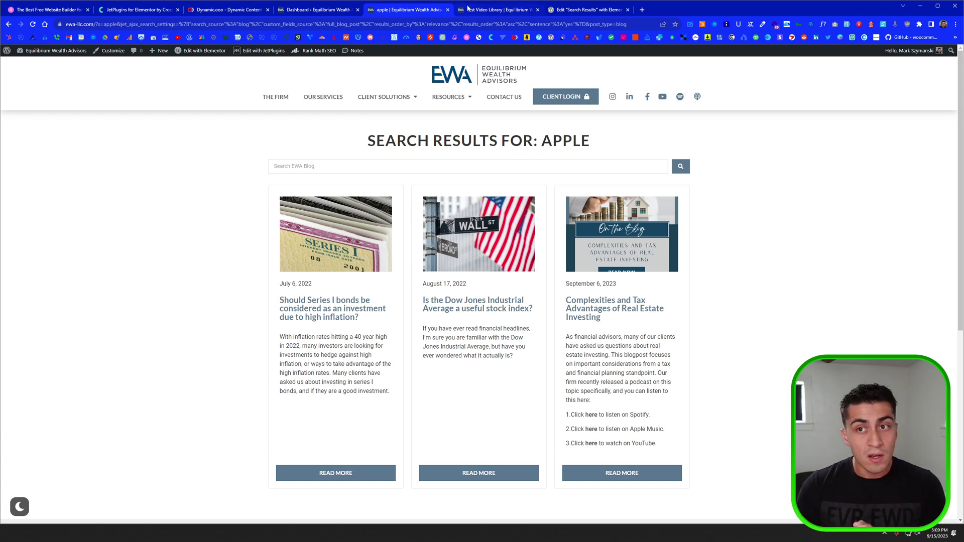
click(497, 10)
- Search the video library for 'apple' (no matches) and retype 'apple' on the blog results page
click(341, 158)
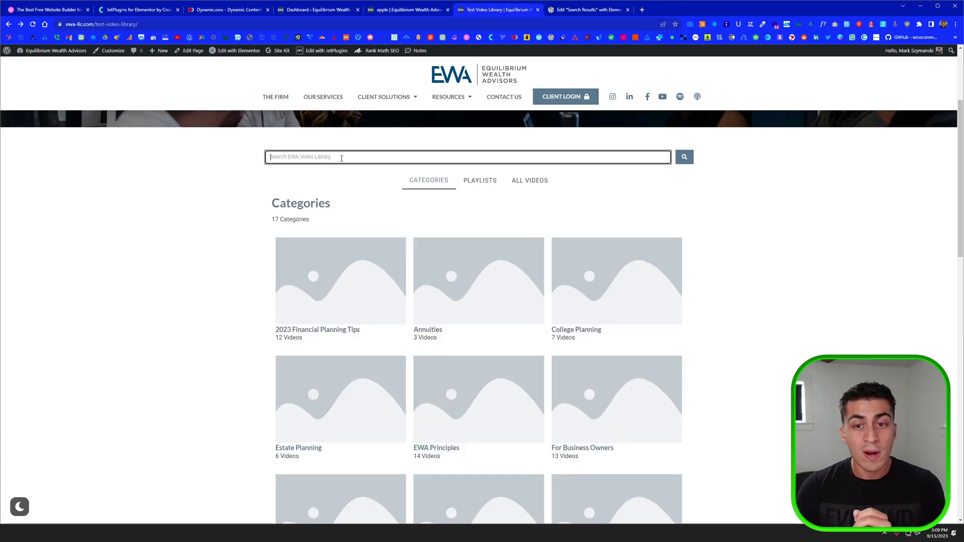
text(apple)
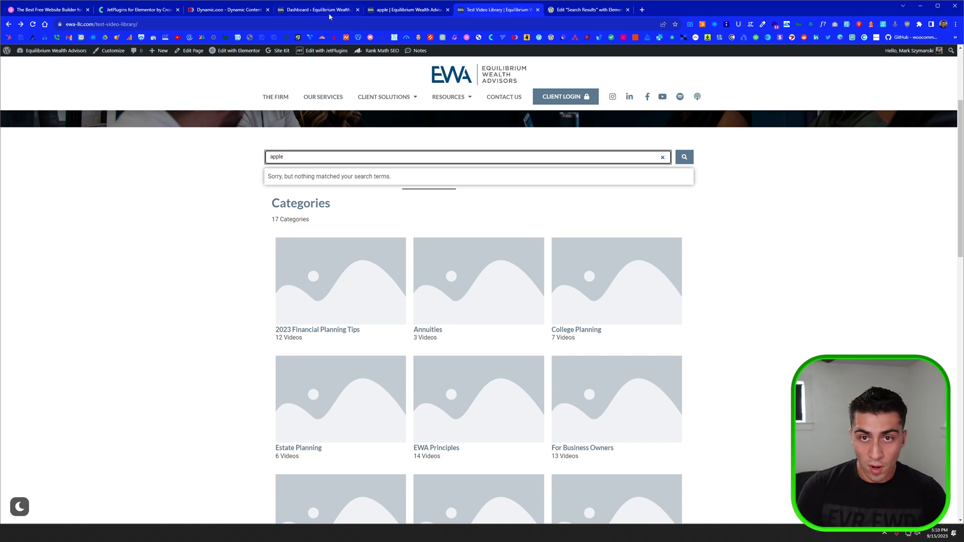
click(401, 9)
click(328, 166)
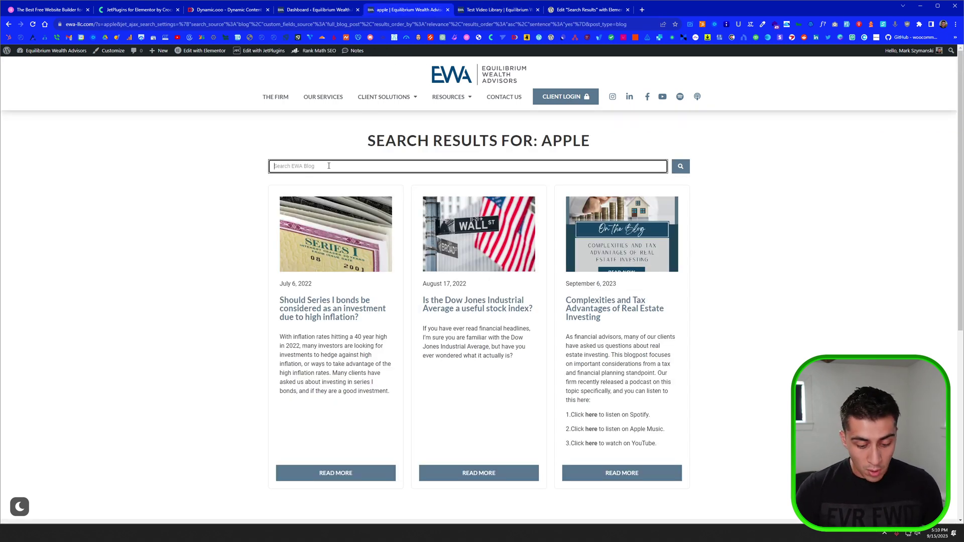
text(apple)
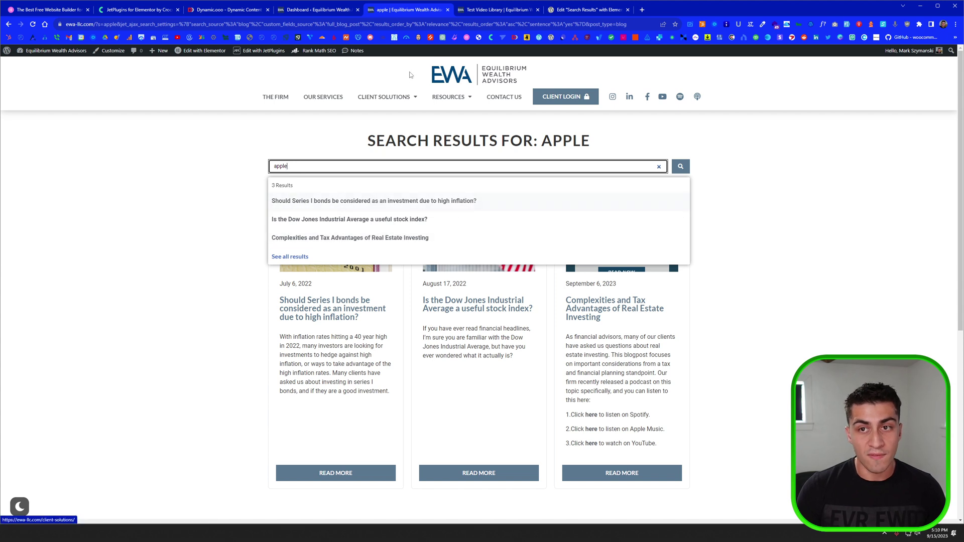
key(ctrl+Tab)
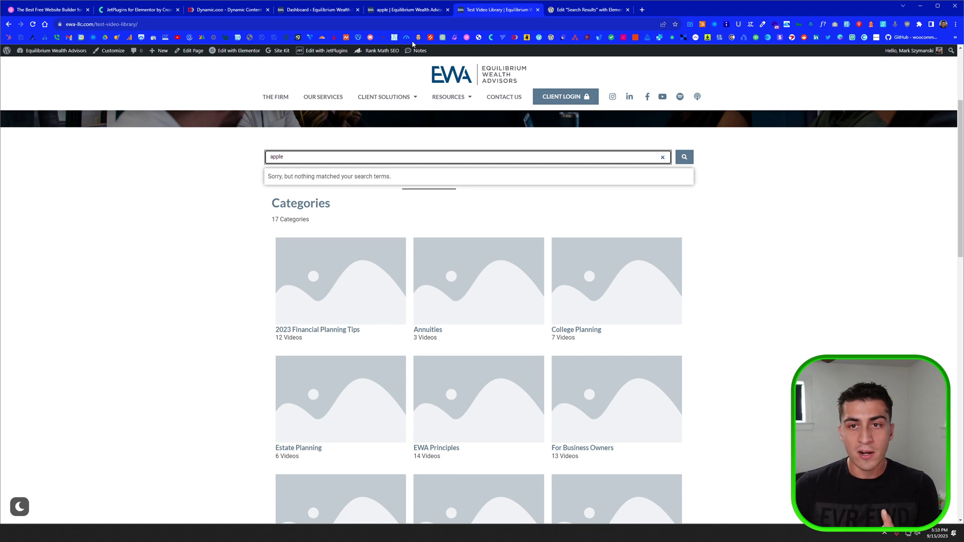
- Close the live suggestions on the apple blog results and select the page URL to inspect it
click(408, 10)
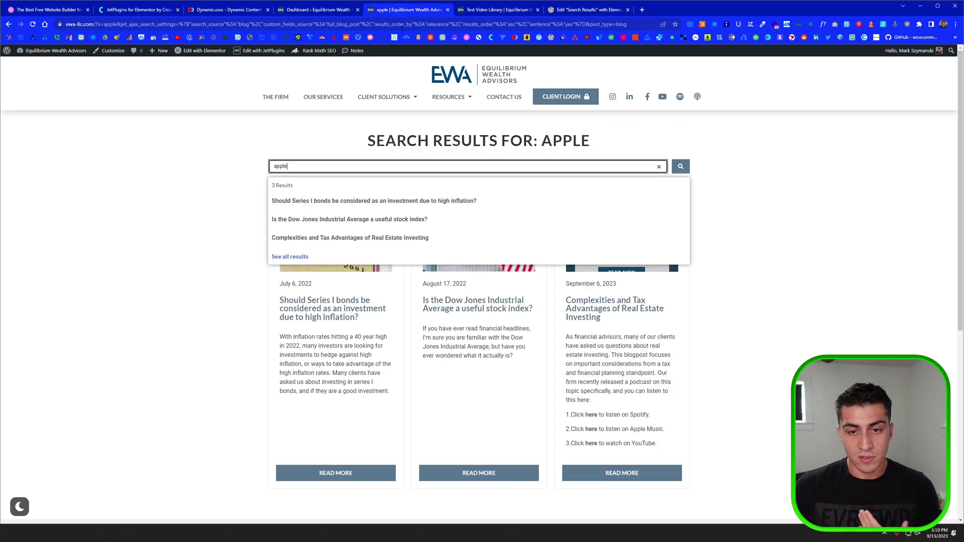
click(206, 207)
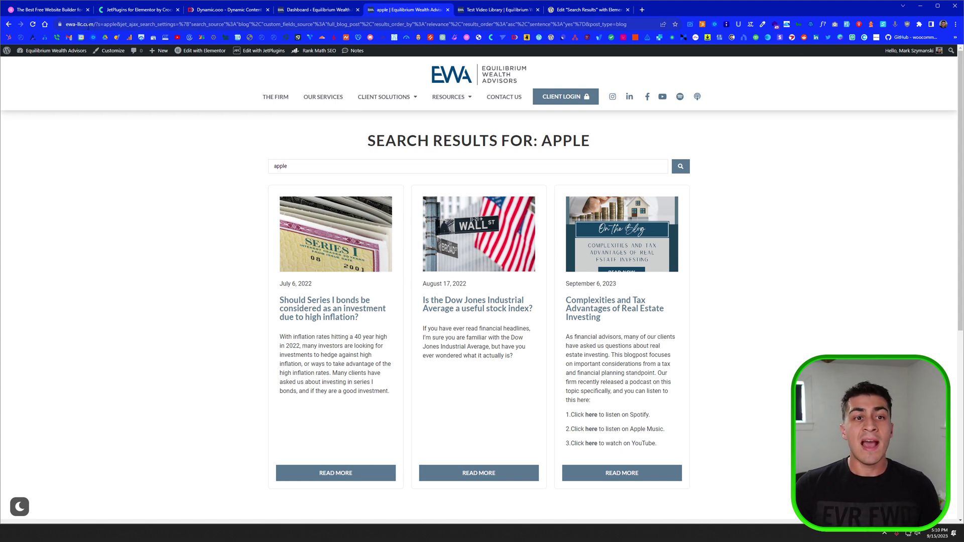
drag(66, 24, 639, 29)
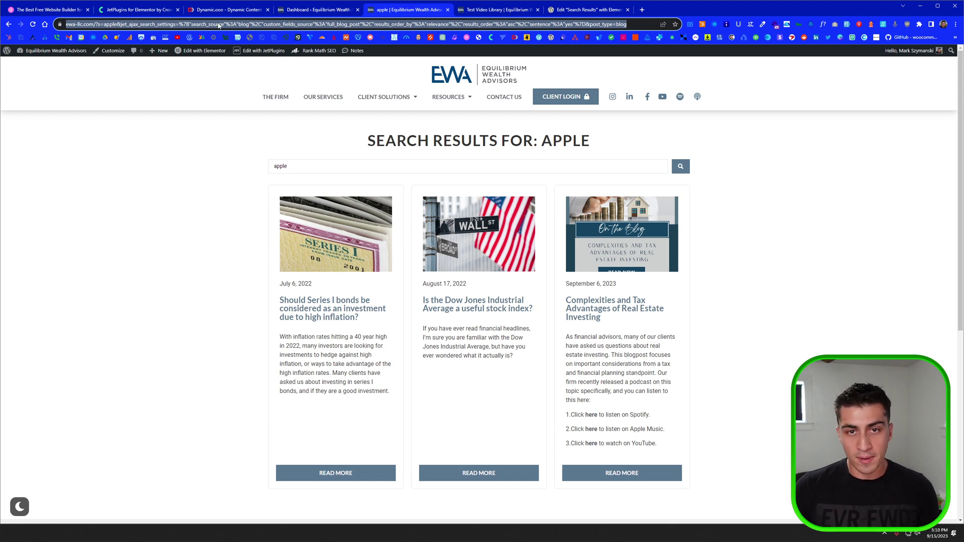
click(107, 25)
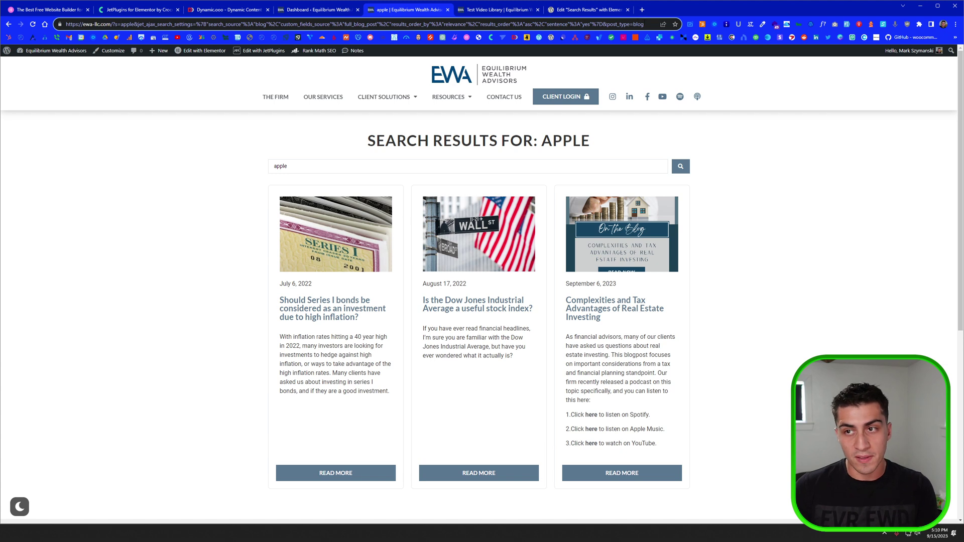
- Highlight post_type=blog in the URL, then clear the video library's 'apple' search
drag(645, 24, 606, 29)
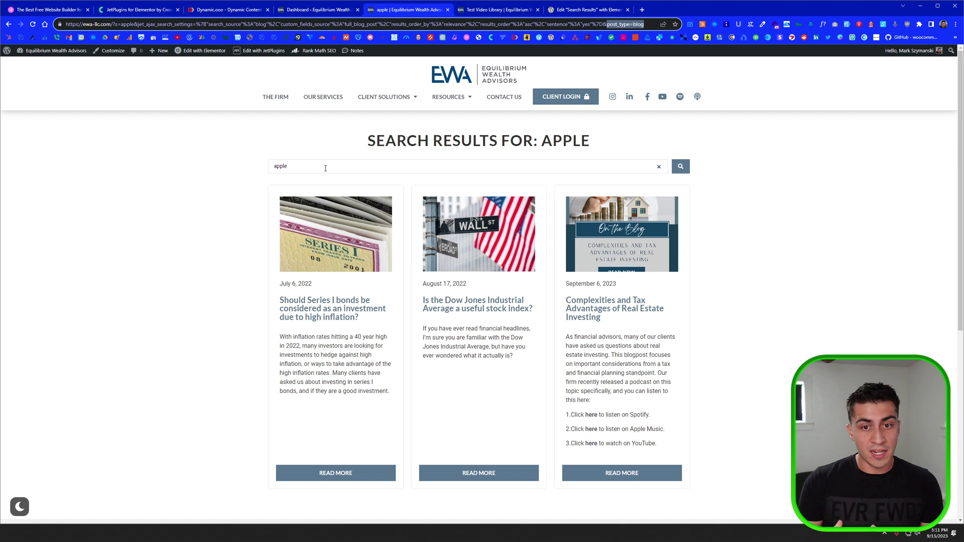
click(517, 11)
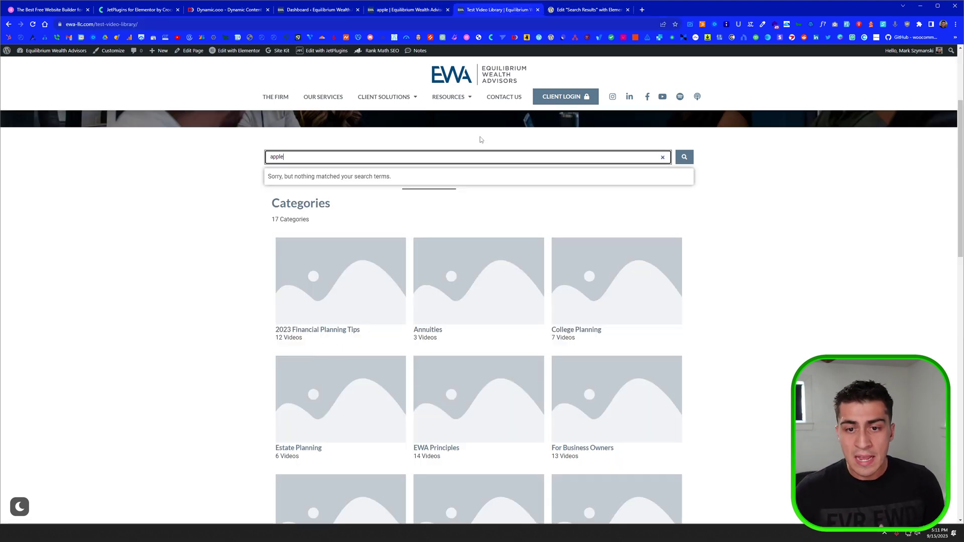
double_click(275, 158)
key(BackSpace)
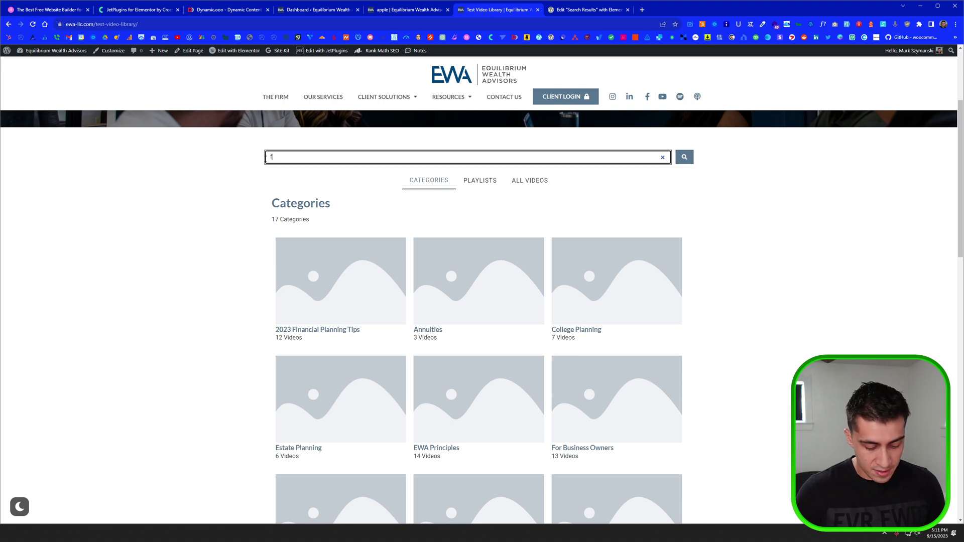
- Search the video library for 'finance' and show all six video results
text(fin)
scroll(266, 157, up, 3)
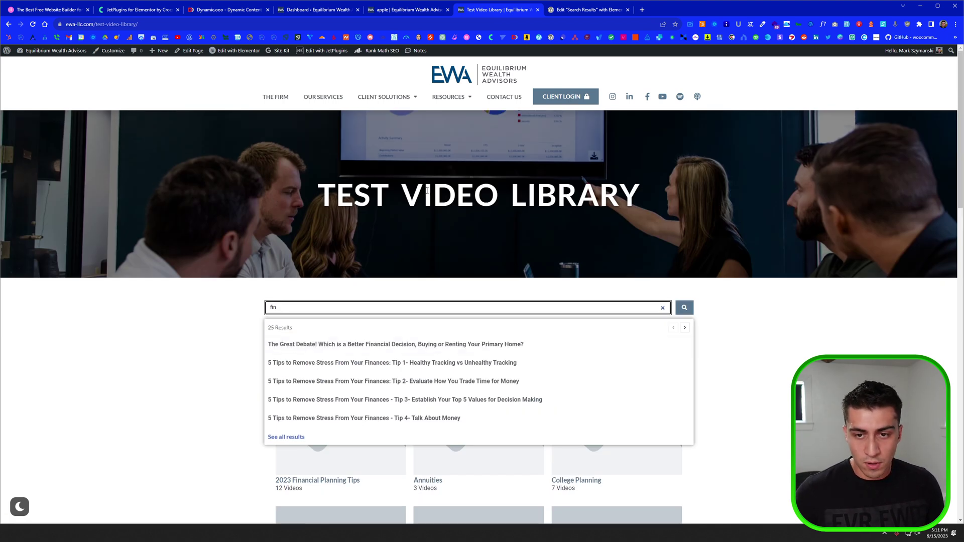
text(ance)
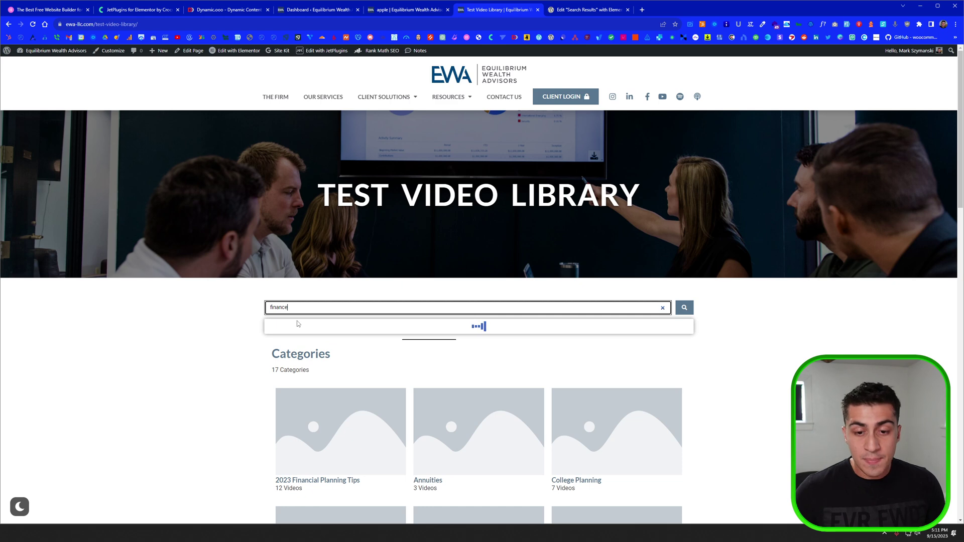
click(289, 440)
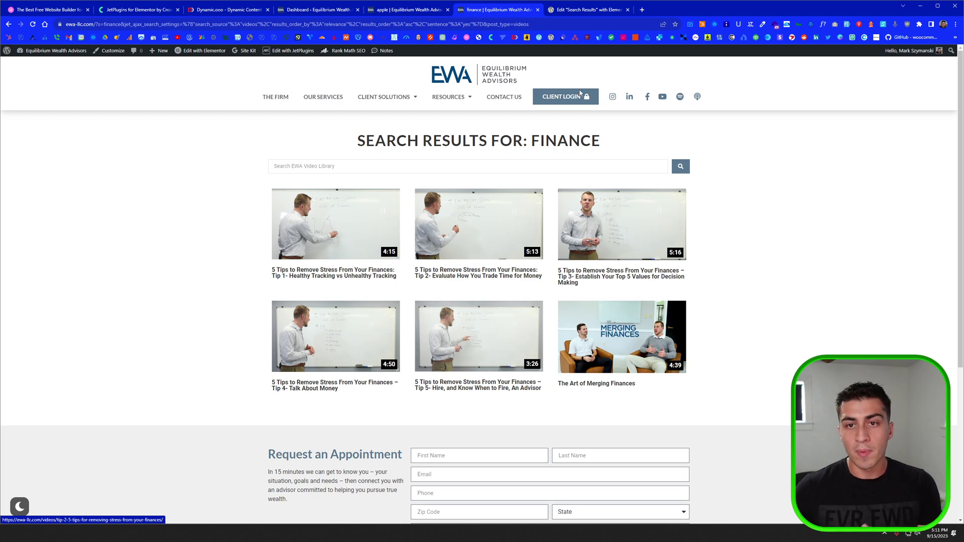
- Compare the apple and finance result URLs, marking post_type=videos, then return to the Search Results template
click(407, 12)
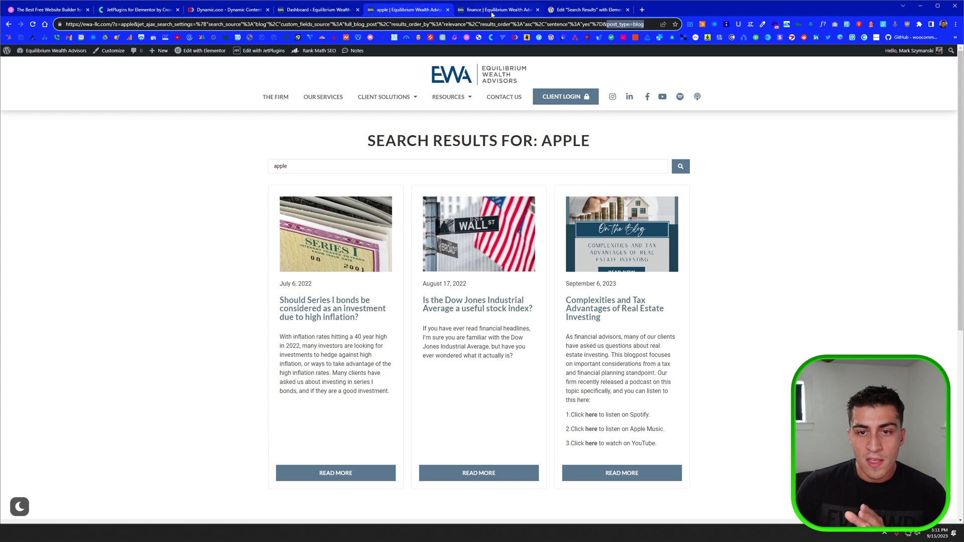
mouse_move(489, 10)
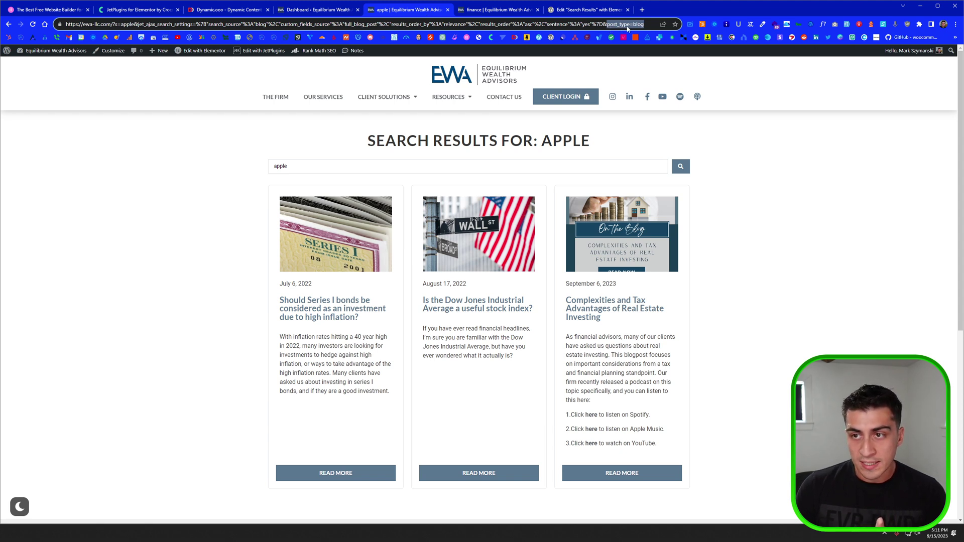
click(489, 9)
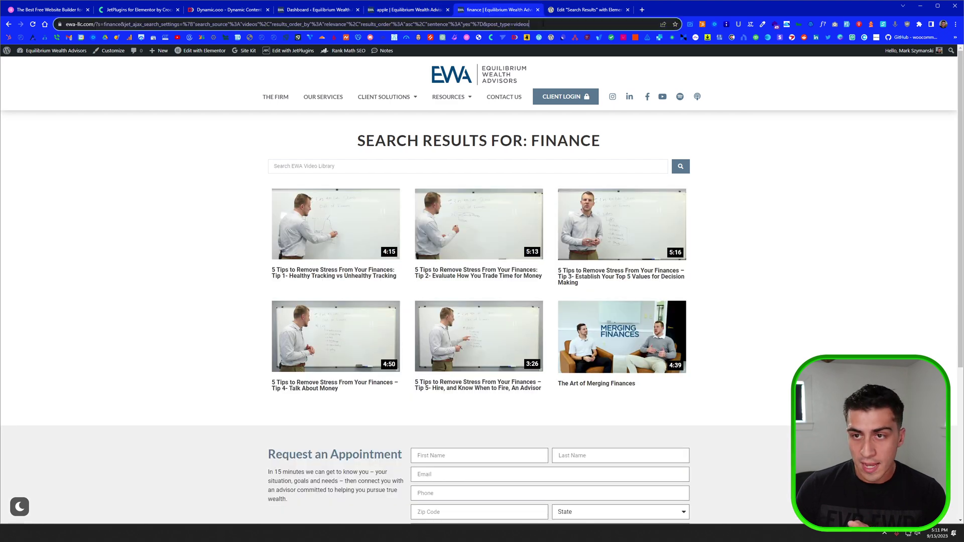
drag(529, 23, 489, 24)
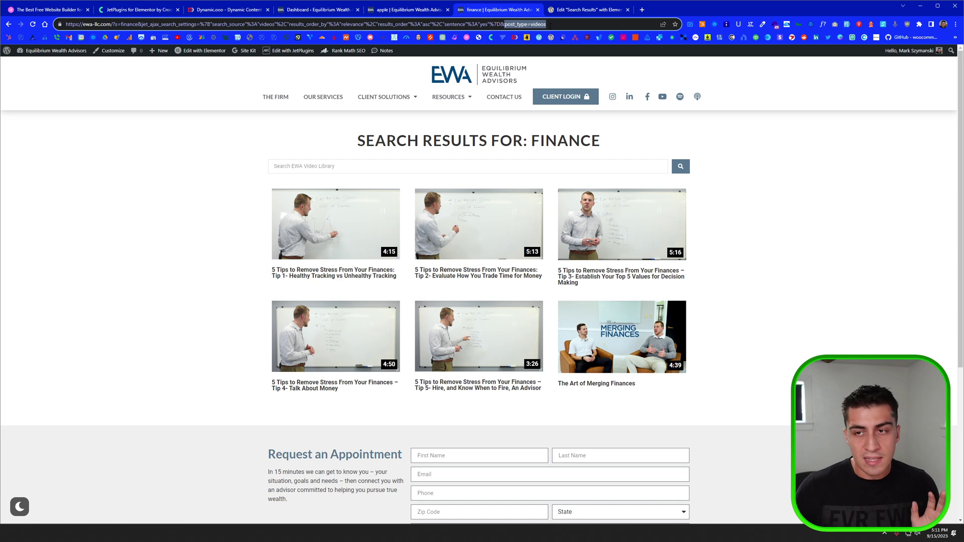
click(570, 12)
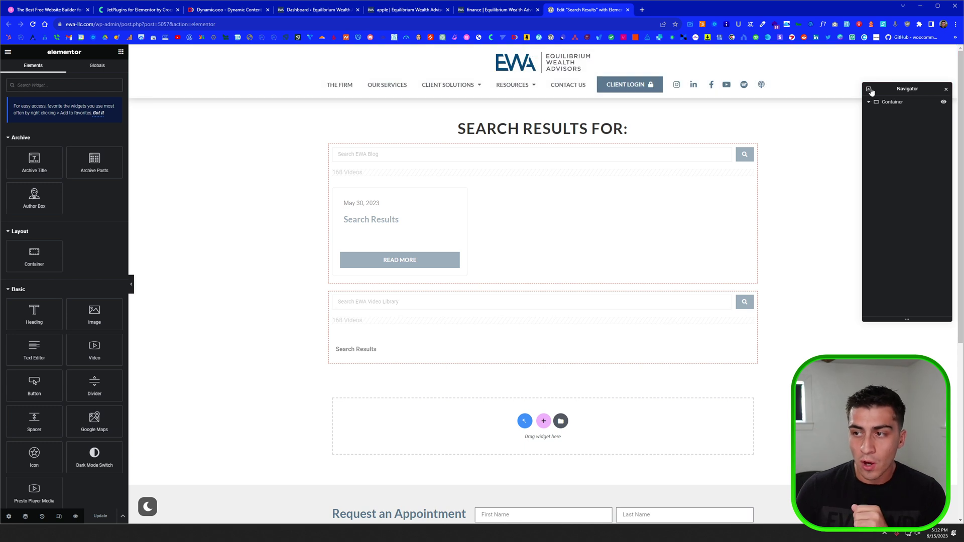
click(868, 102)
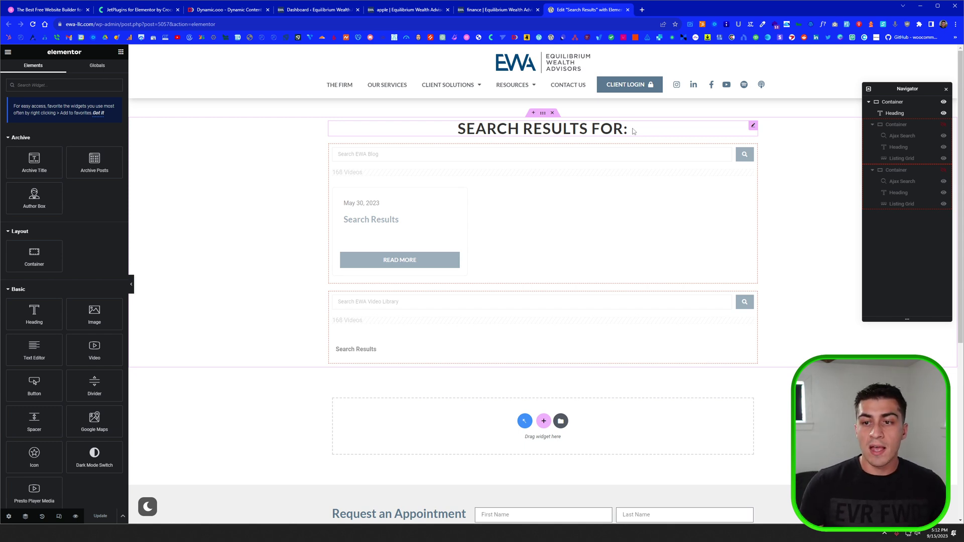
- Open the Update button's save options to show the Search Results display condition
click(124, 517)
click(103, 484)
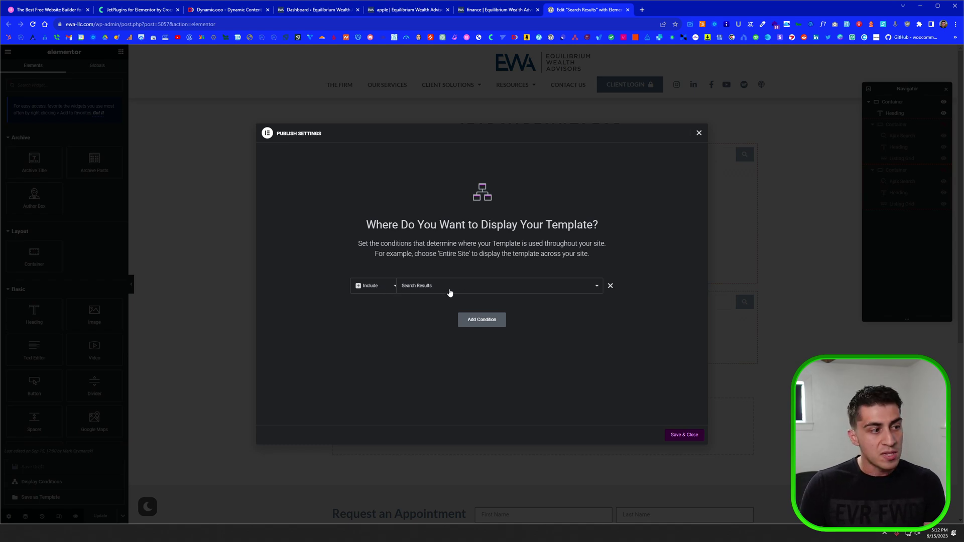
click(699, 134)
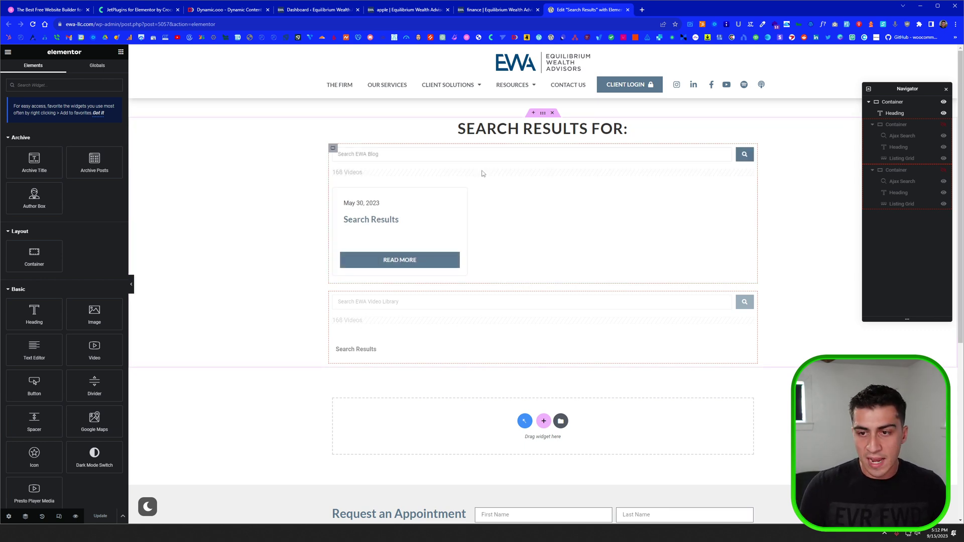
- Select the 'Search Results For:' heading, whose title uses Archive Title, checking both result tabs
click(639, 129)
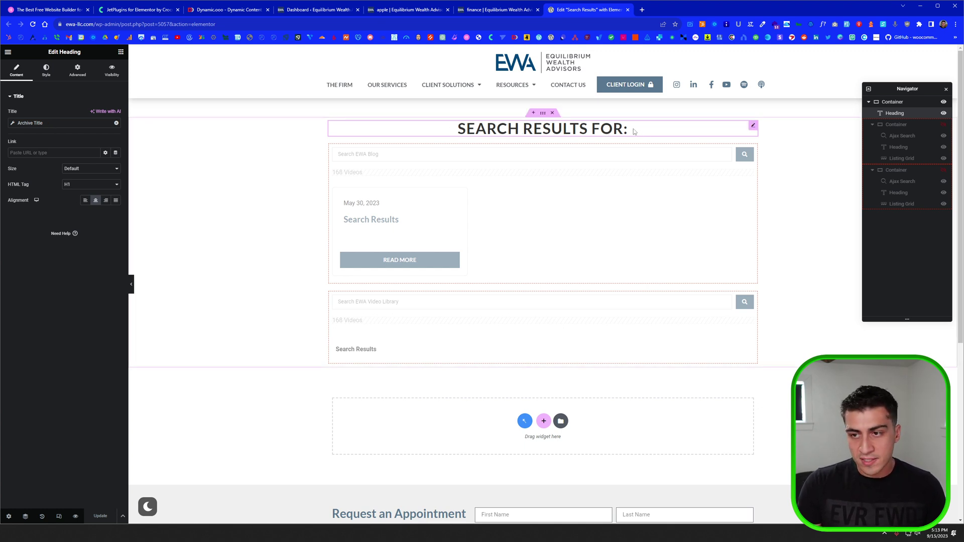
click(502, 9)
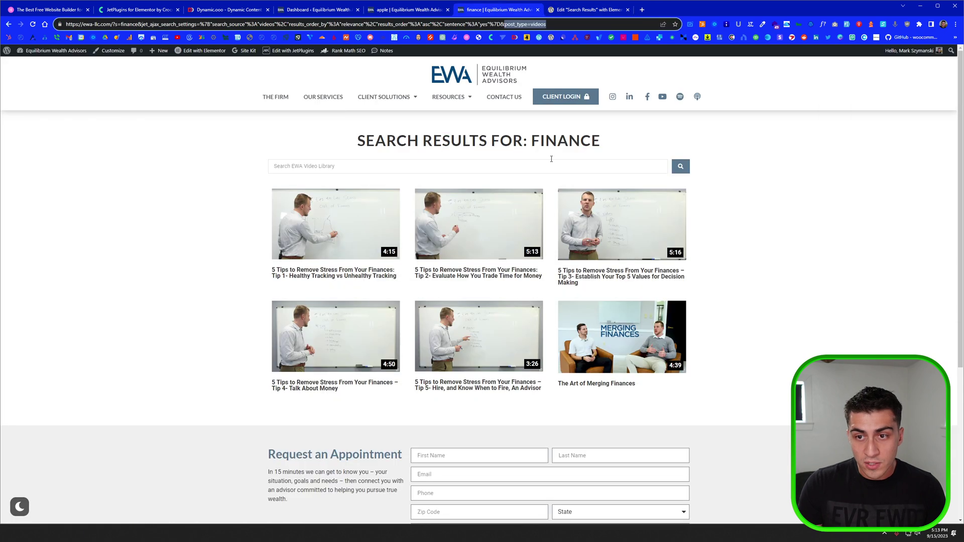
click(410, 11)
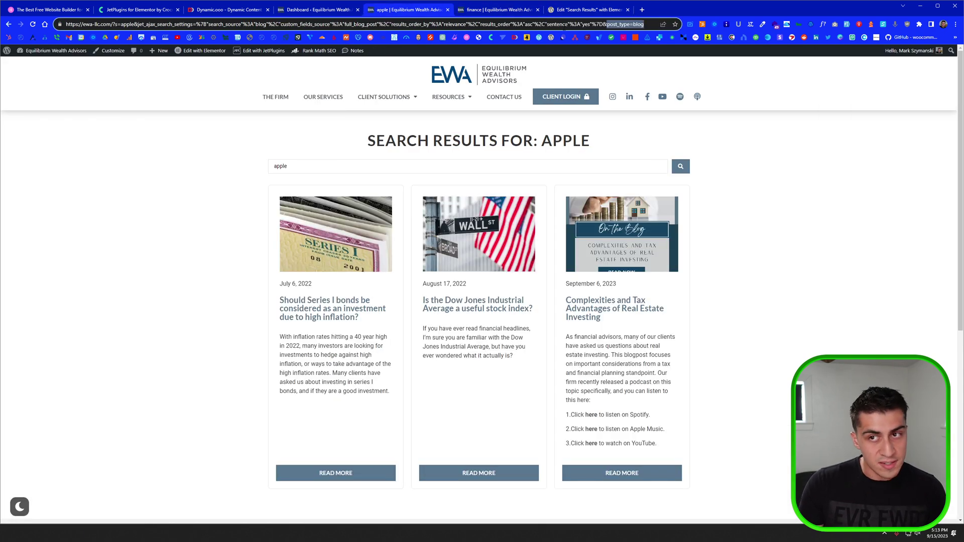
click(566, 11)
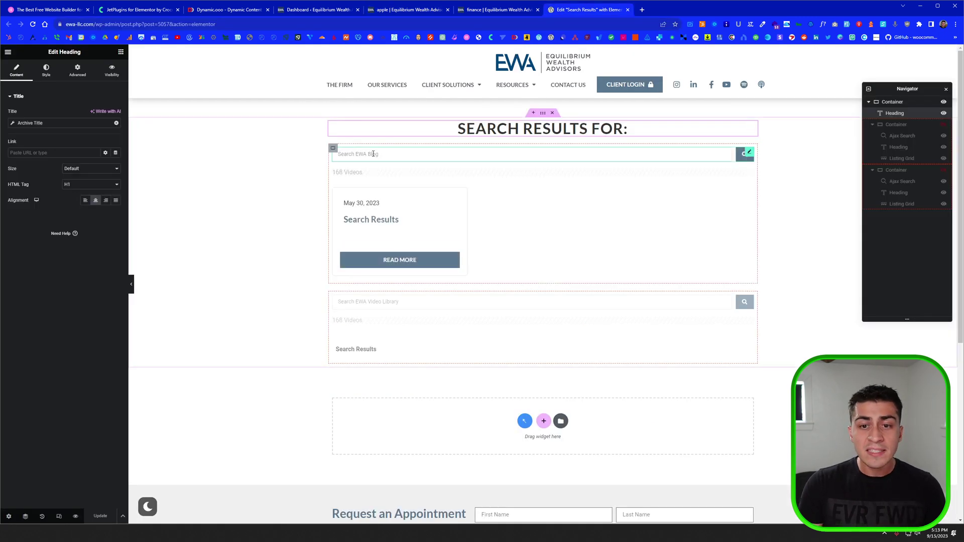
click(333, 149)
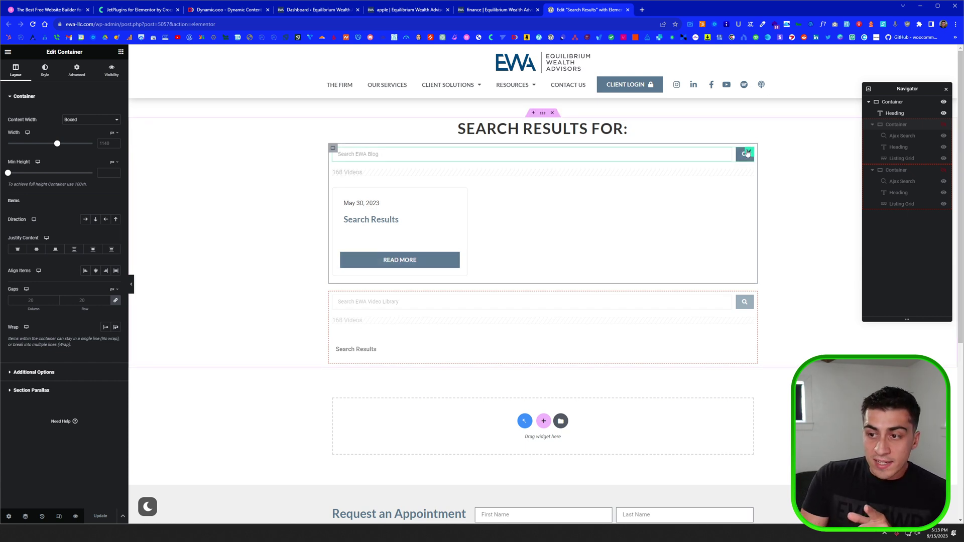
- Inspect the blog Ajax Search, a locked global widget, then the blog Listing Grid's settings
click(749, 155)
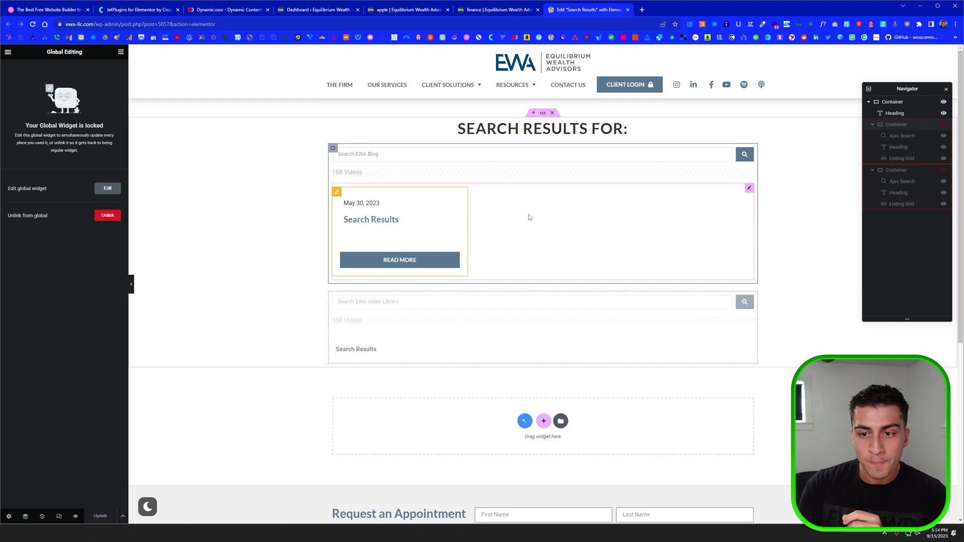
click(748, 189)
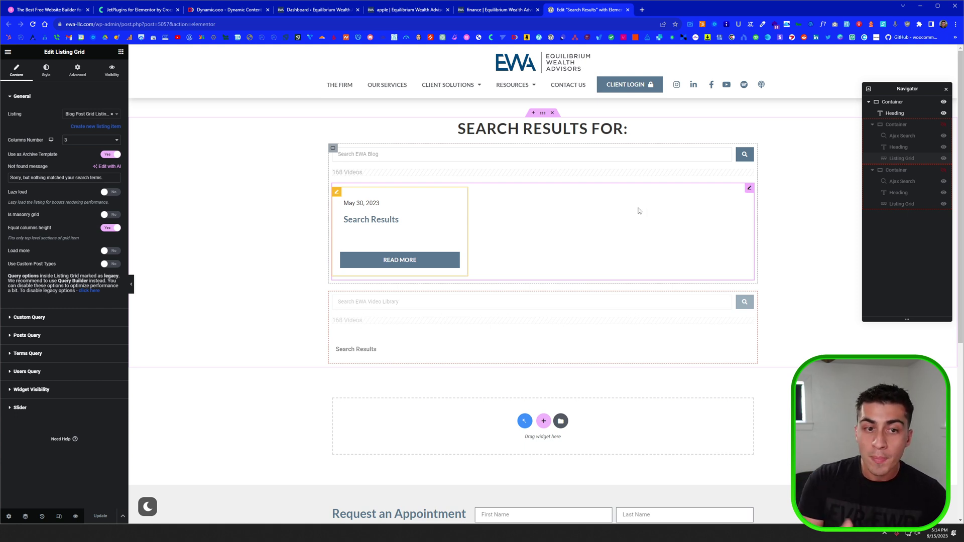
- After checking the apple blog results, inspect the blog Listing Grid's Custom Query and General settings
click(399, 10)
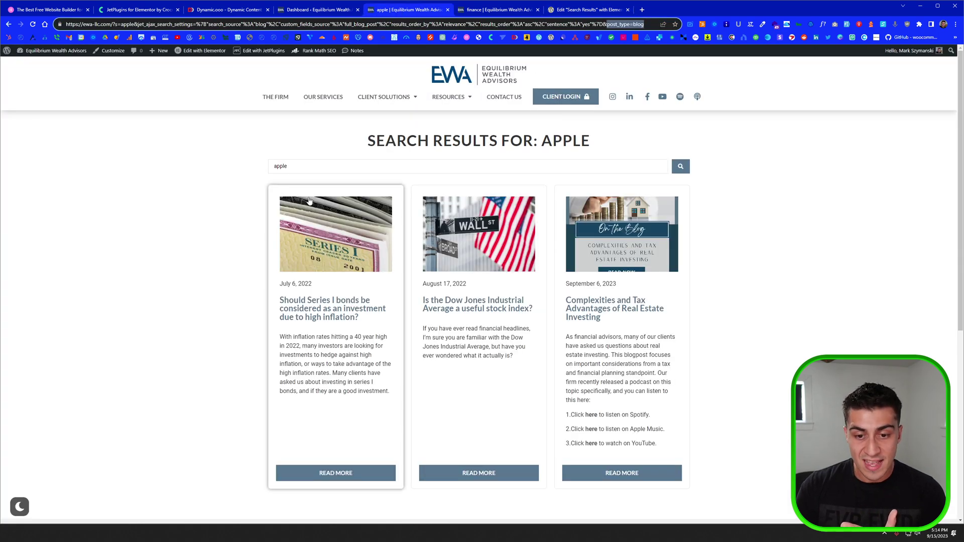
click(564, 10)
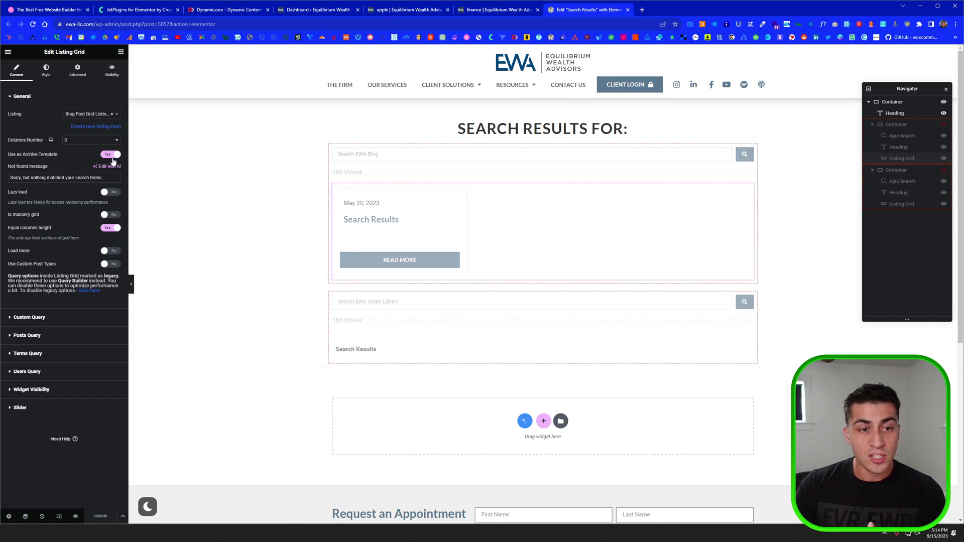
click(74, 316)
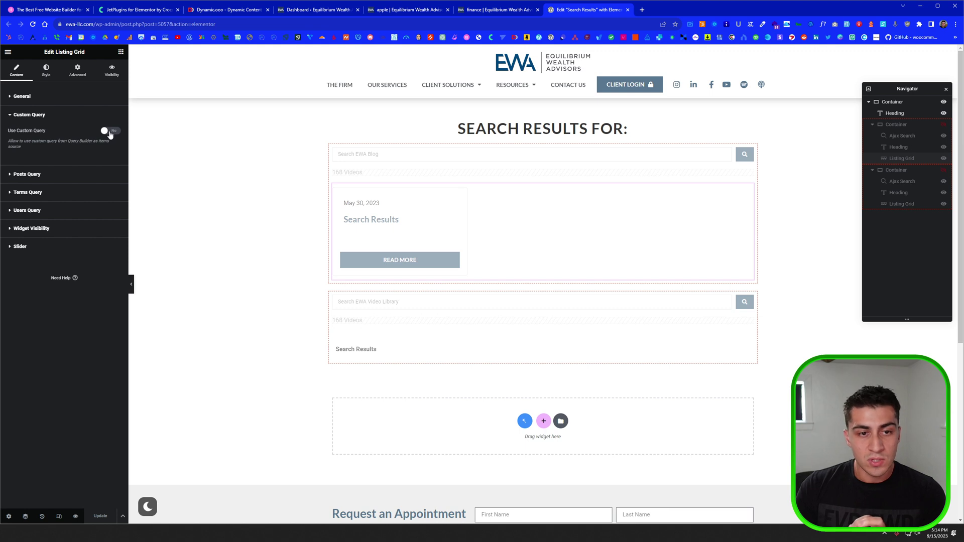
click(74, 101)
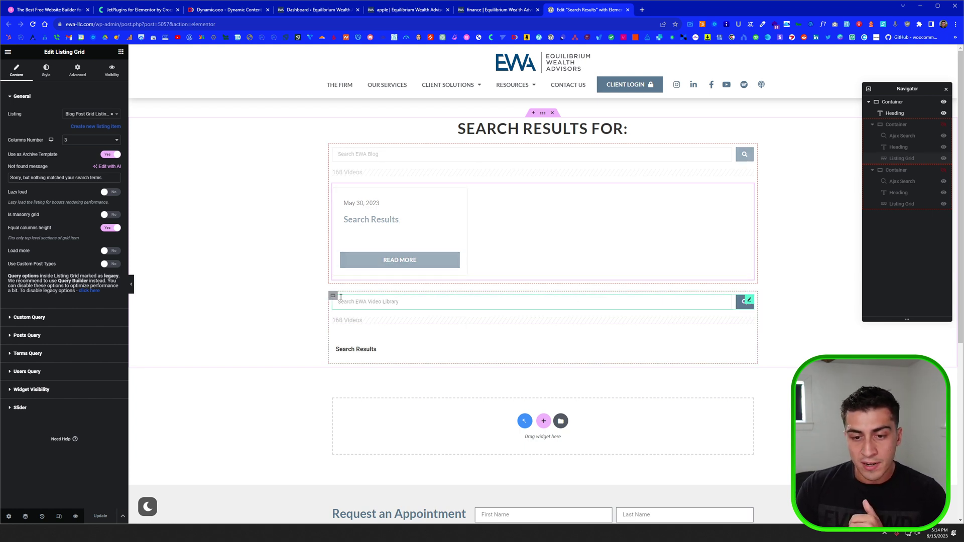
- Open the video Listing Grid's settings (Video Listing Item, 3 columns), then compare the finance and apple results
click(746, 302)
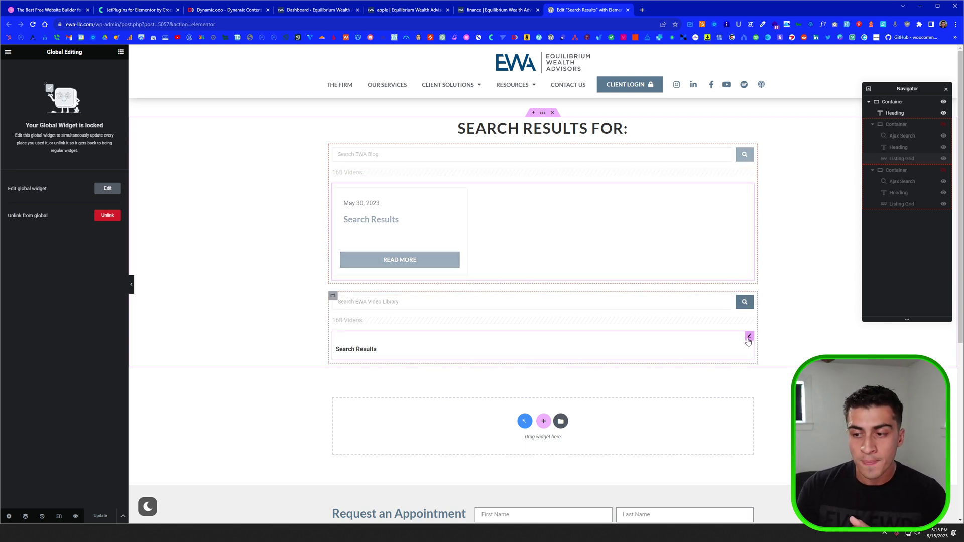
click(724, 350)
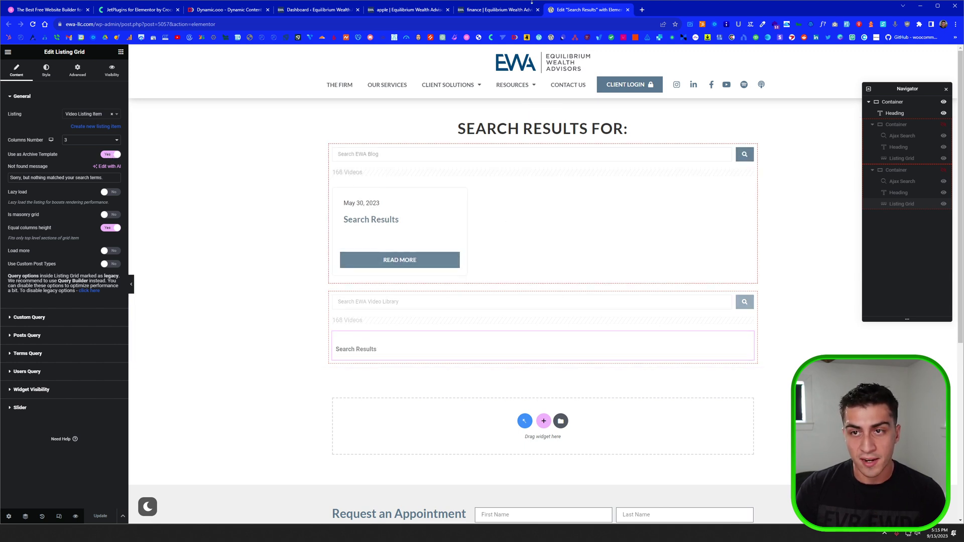
click(498, 10)
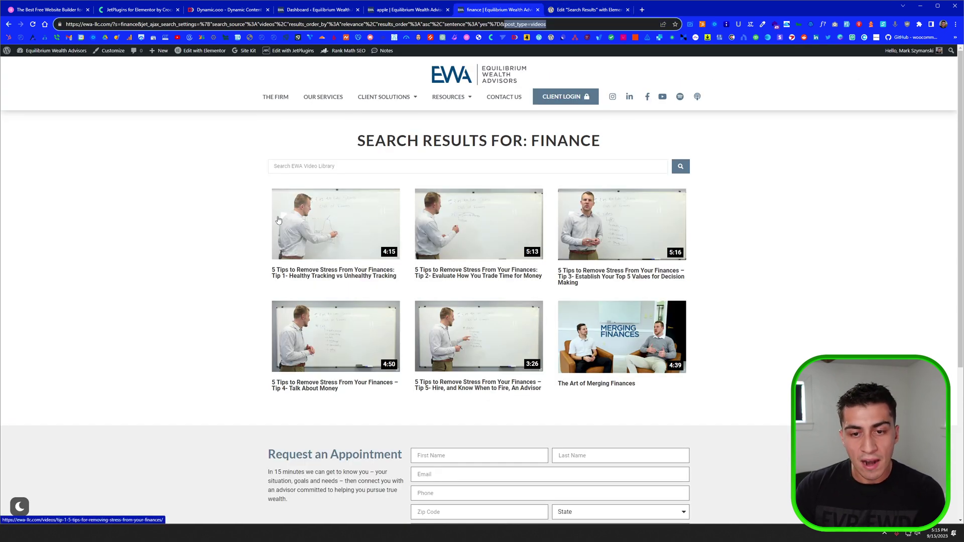
click(411, 10)
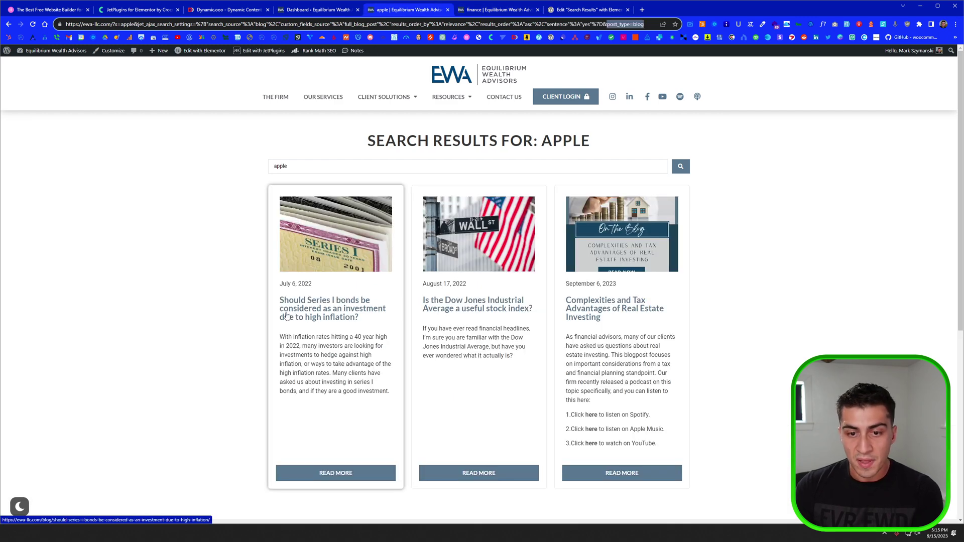
click(517, 9)
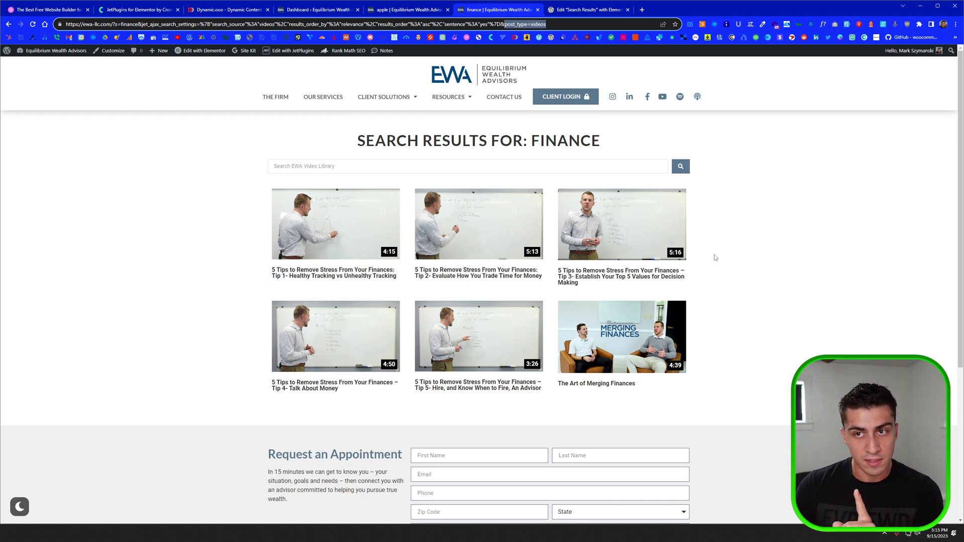
click(587, 9)
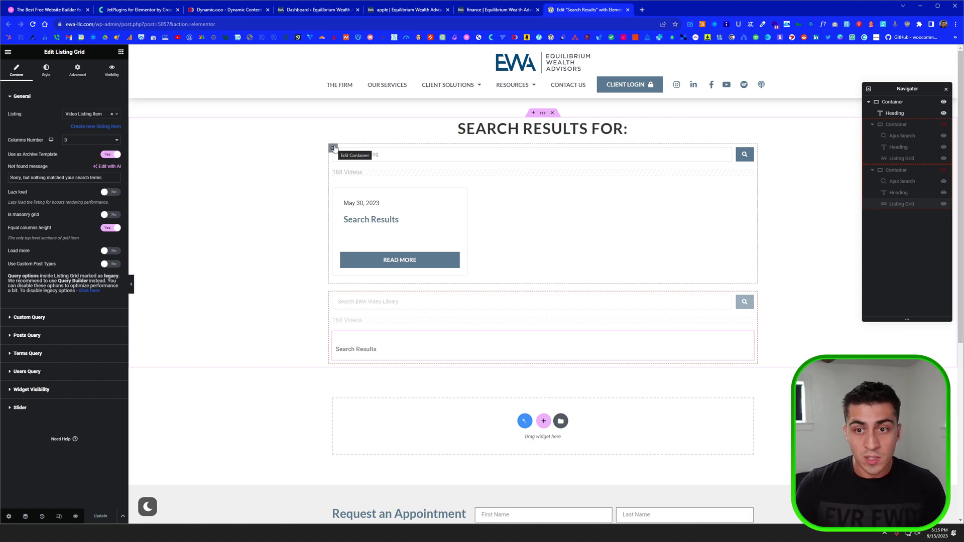
- Switch back and forth between the apple blog and finance video results pages, then return to the editor
click(494, 9)
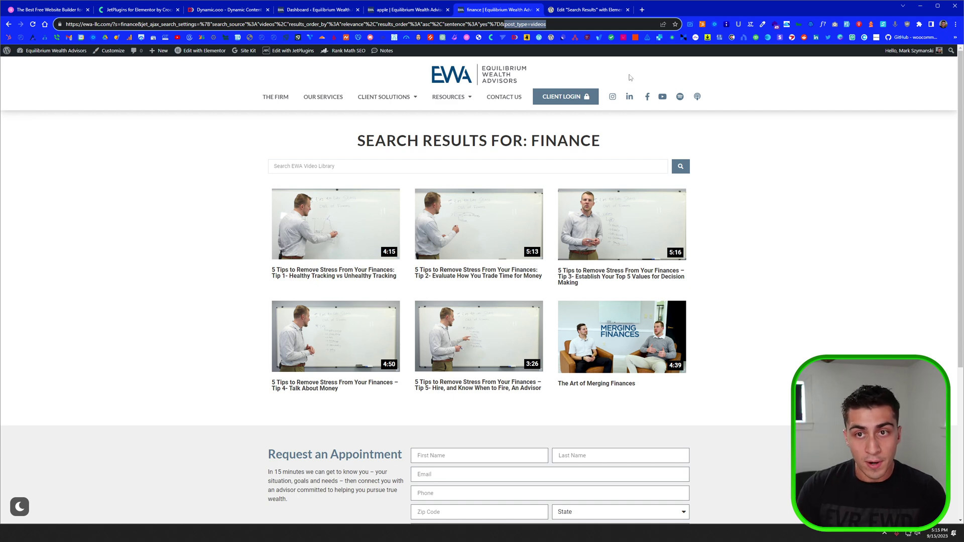
click(375, 11)
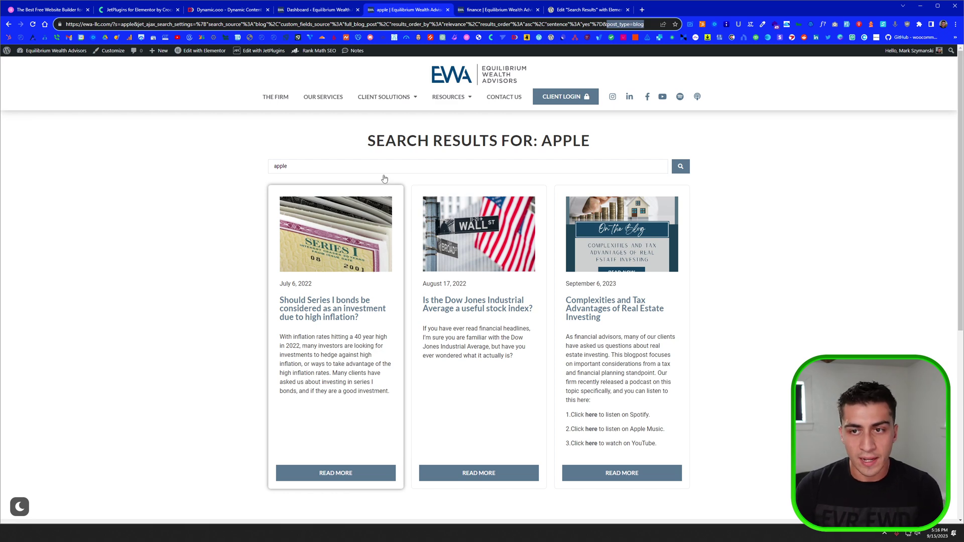
click(486, 10)
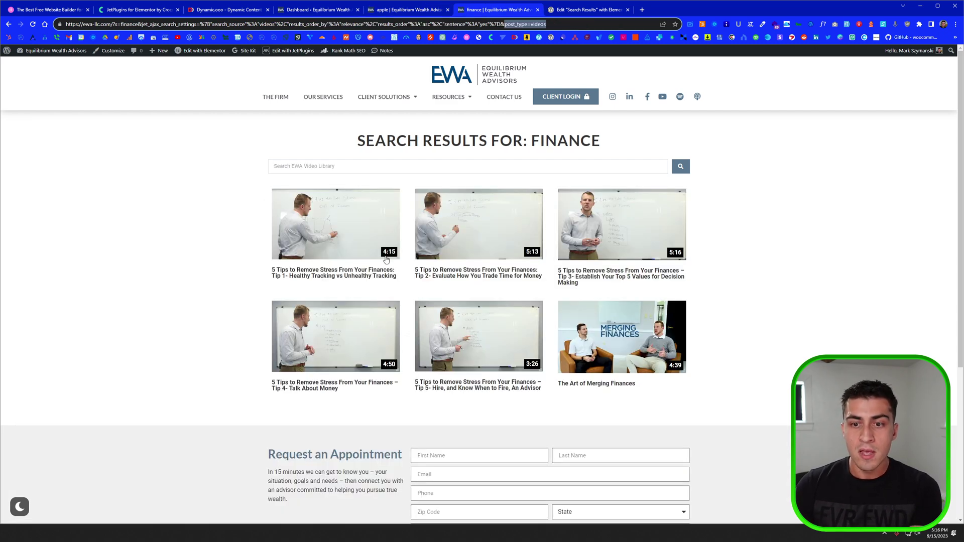
click(428, 9)
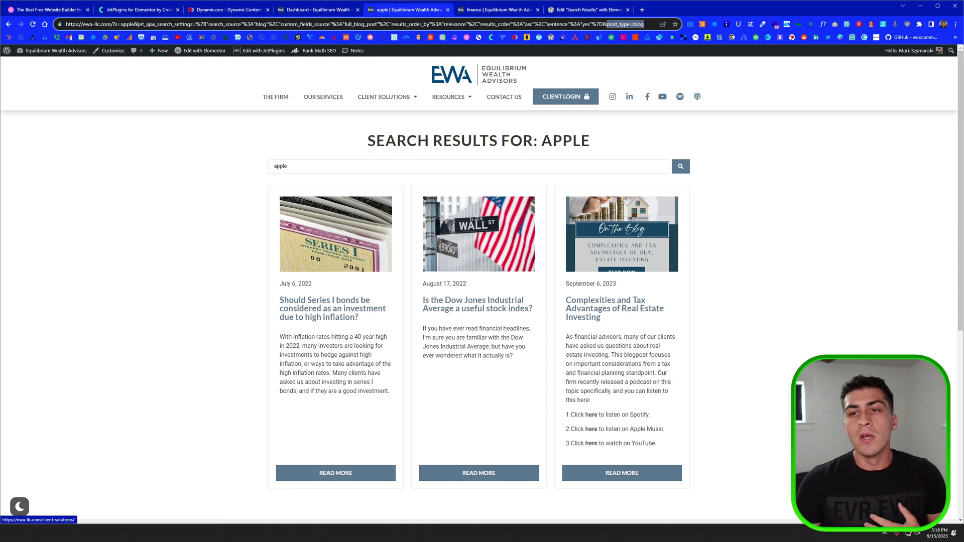
click(498, 12)
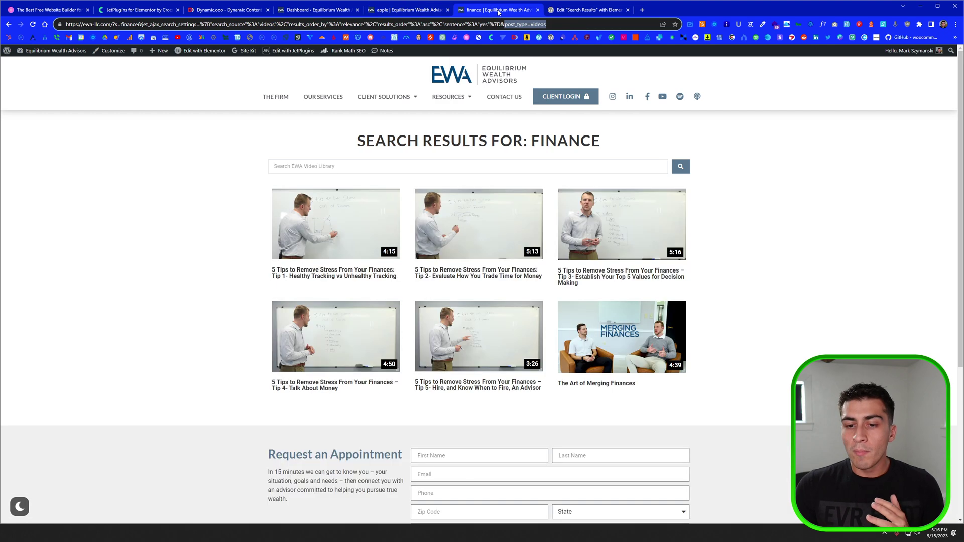
click(592, 10)
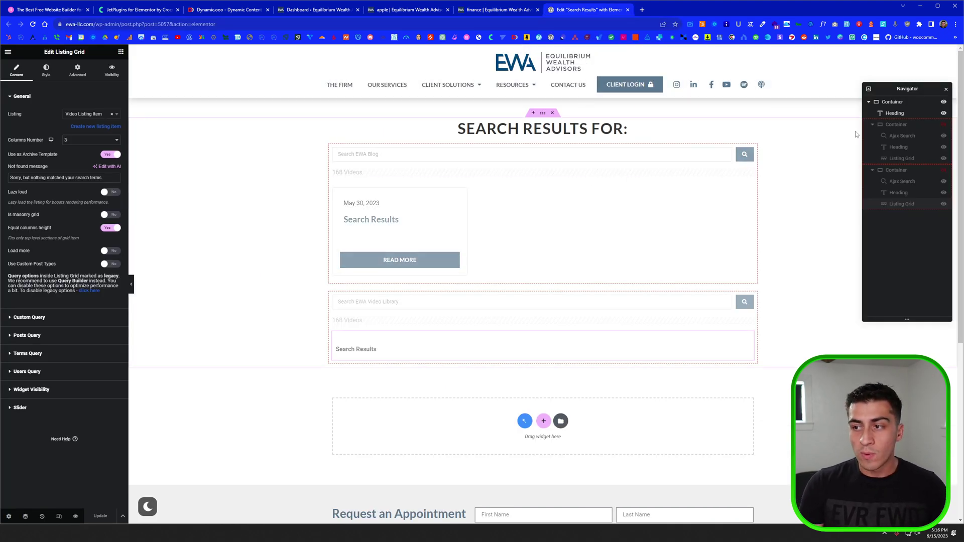
- Expand the blog container's Context visibility conditions and compare the finance and apple page addresses
click(896, 124)
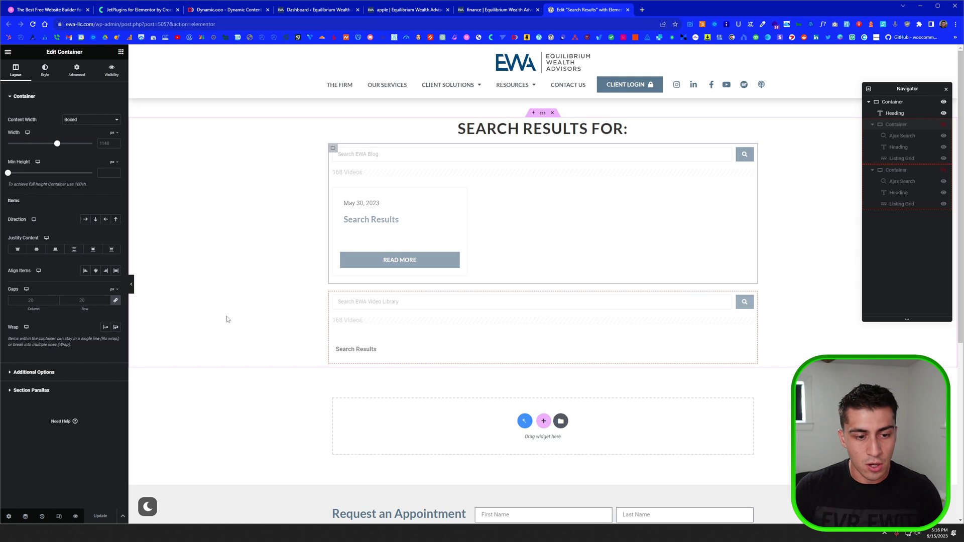
click(112, 75)
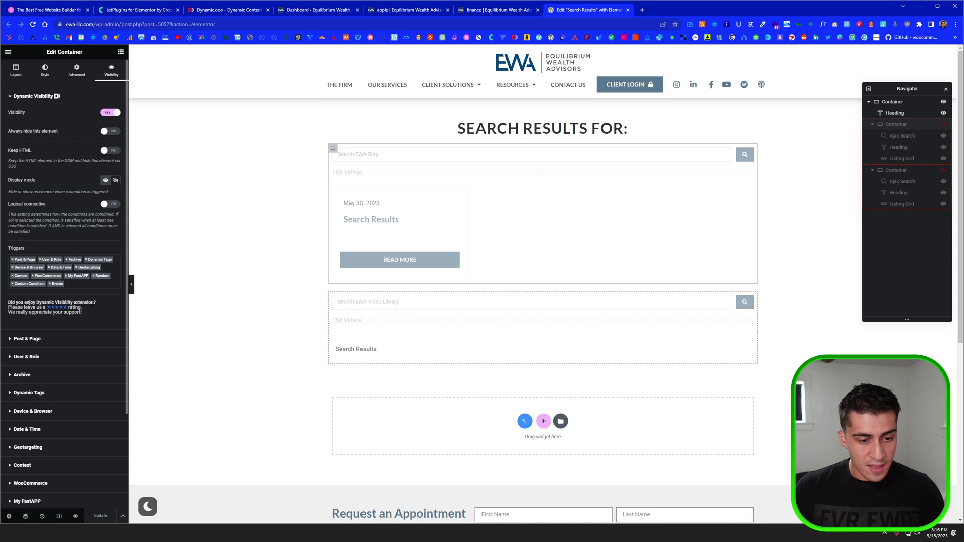
scroll(95, 391, down, 3)
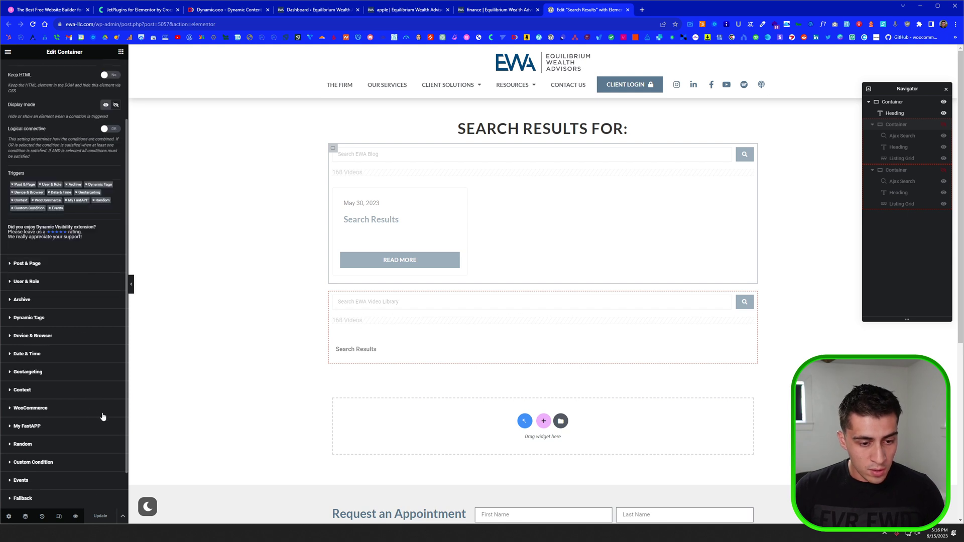
click(62, 391)
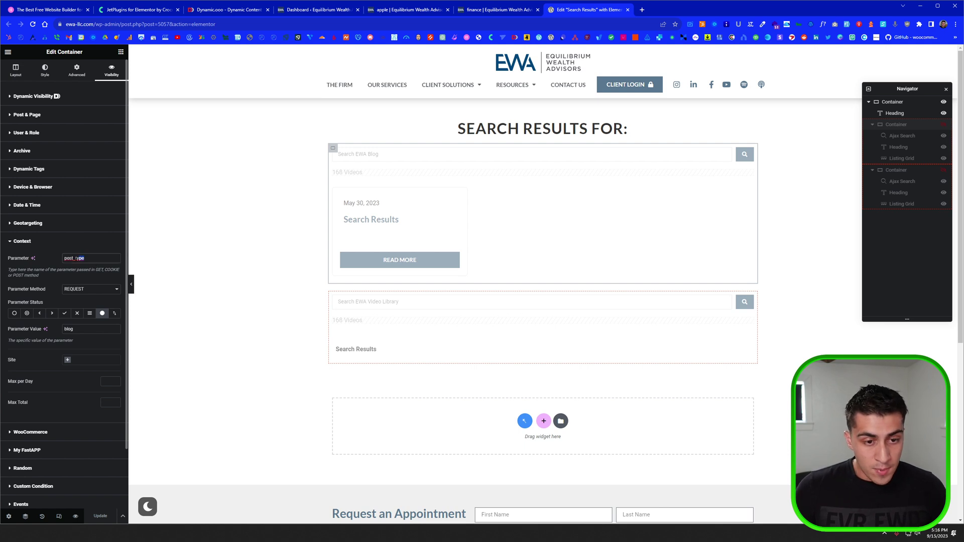
click(477, 10)
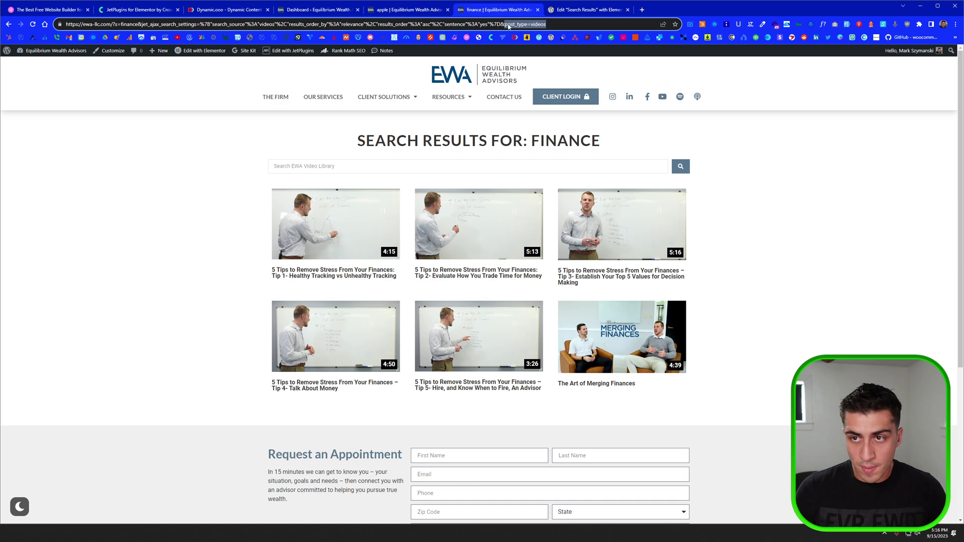
click(423, 10)
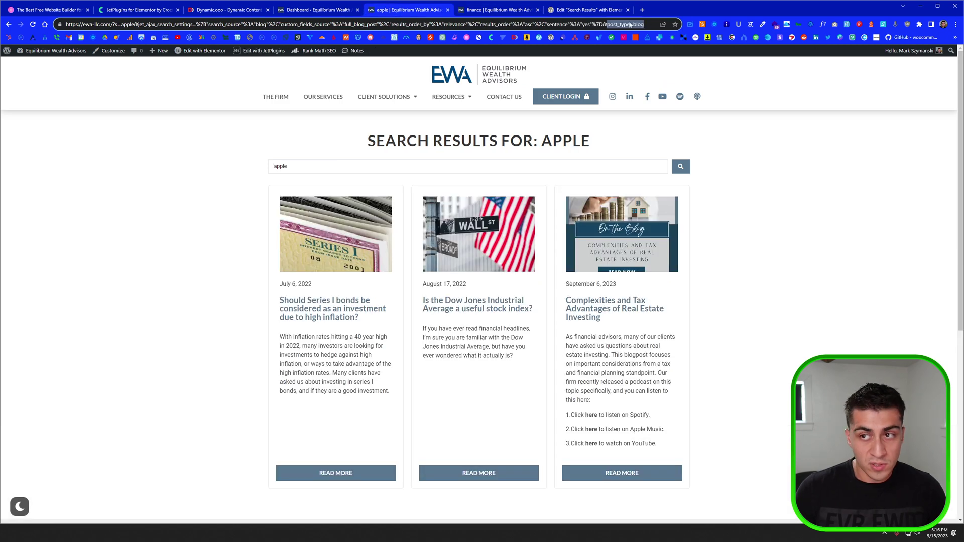
click(590, 11)
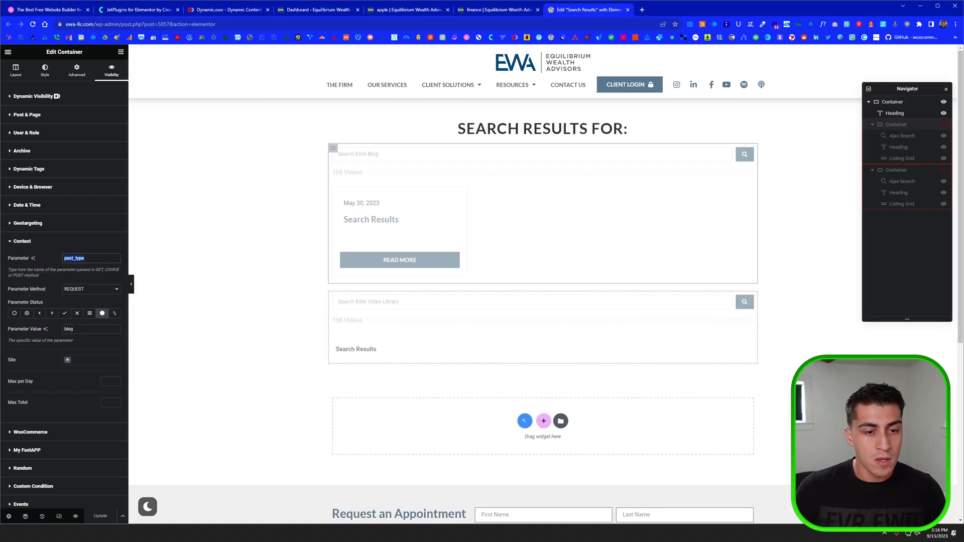
- Set the blog container's Context rule to parameter post_type, method REQUEST, value blog
click(103, 260)
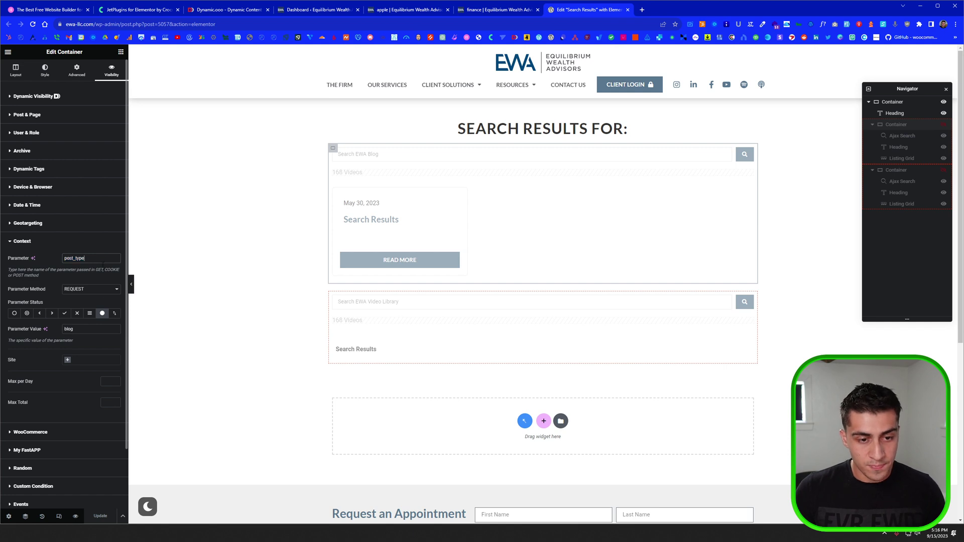
click(87, 294)
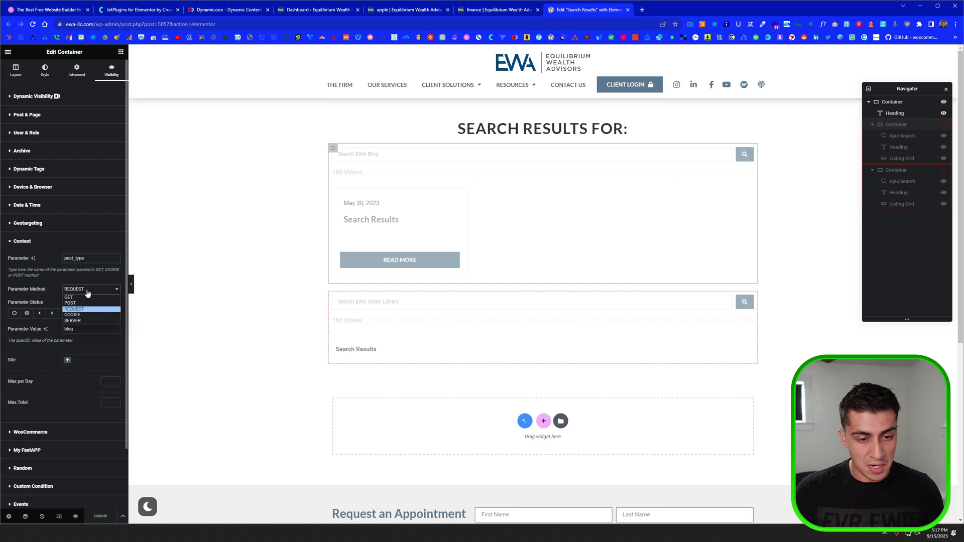
click(86, 293)
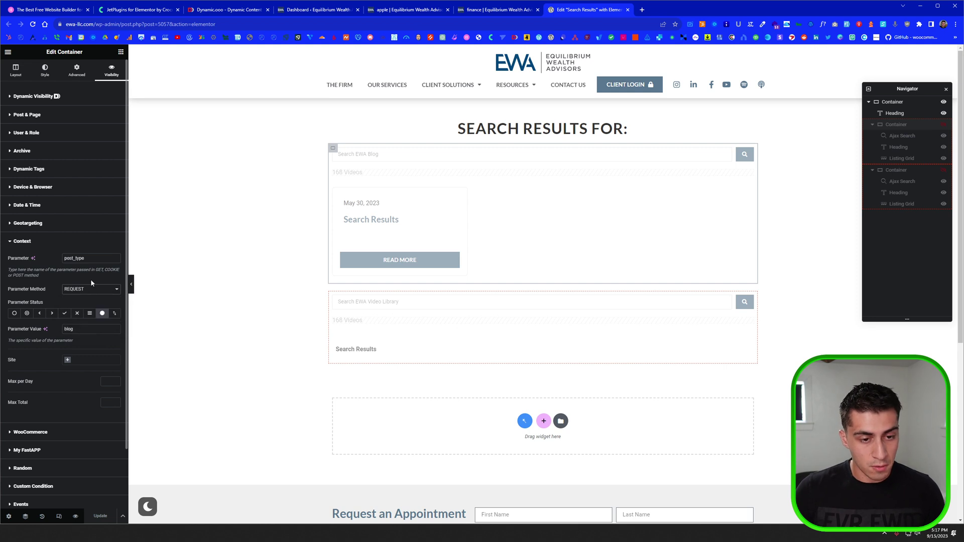
click(407, 10)
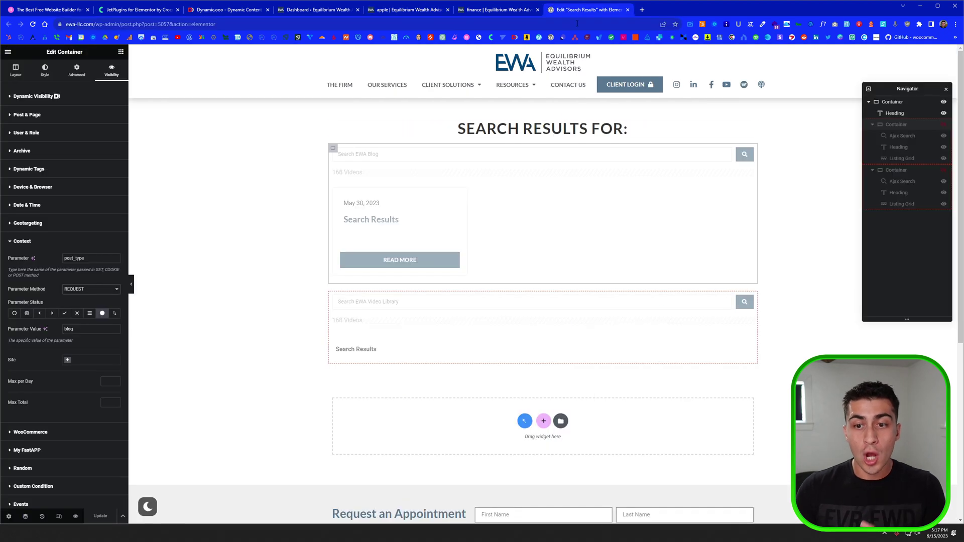
click(566, 11)
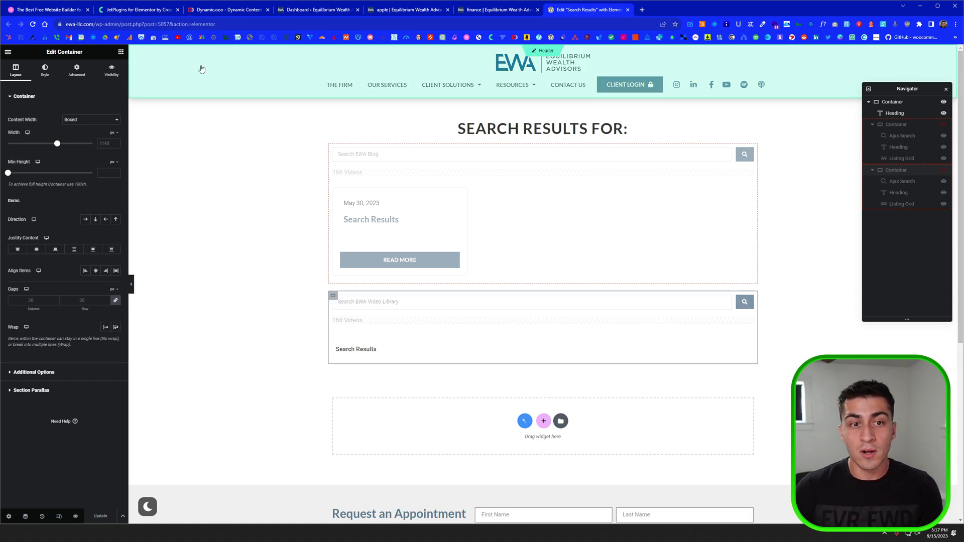
click(112, 71)
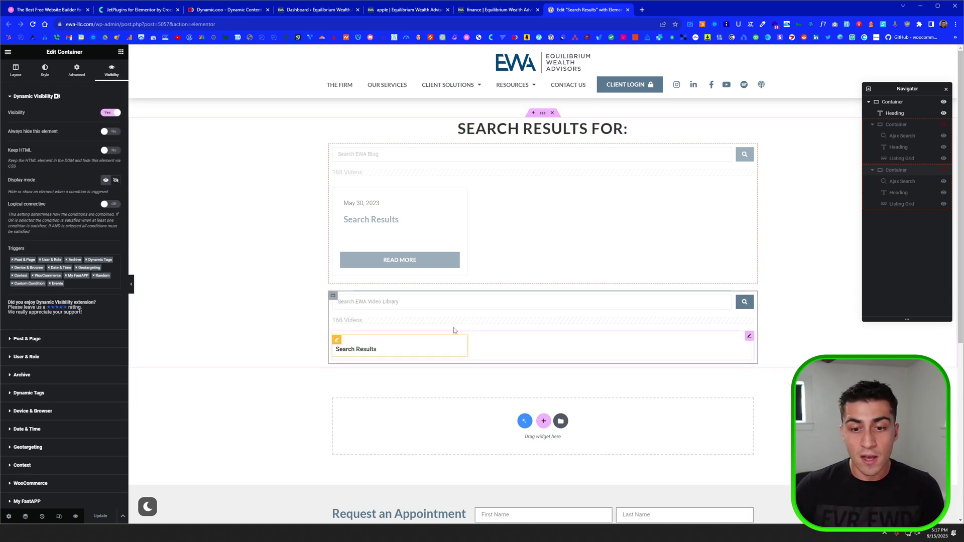
- Give the video container a Context rule: parameter post_type, method REQUEST, value videos
scroll(40, 366, down, 2)
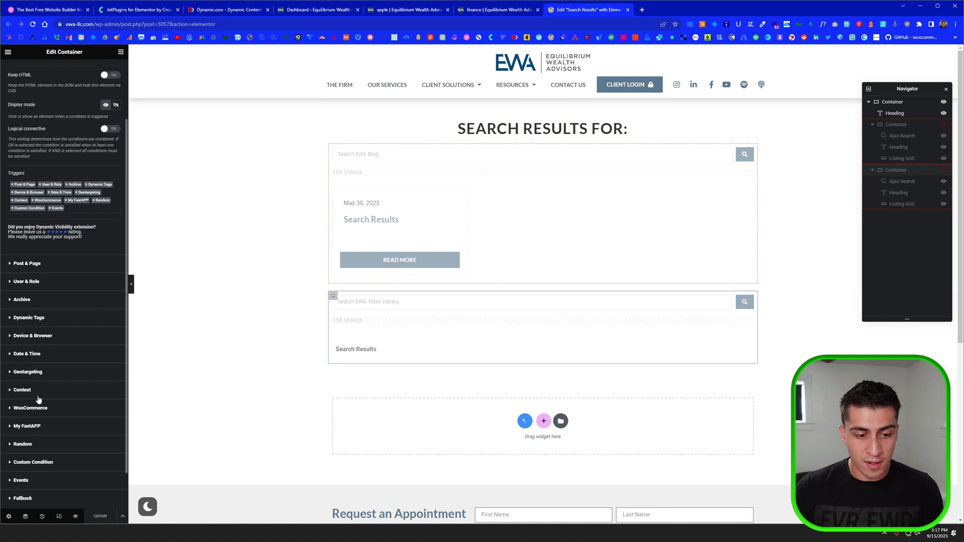
click(53, 389)
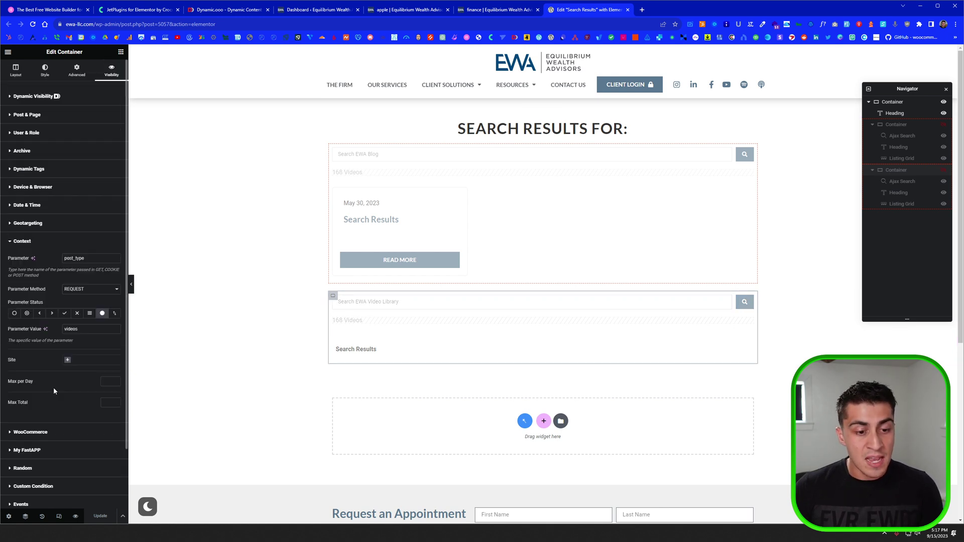
double_click(74, 258)
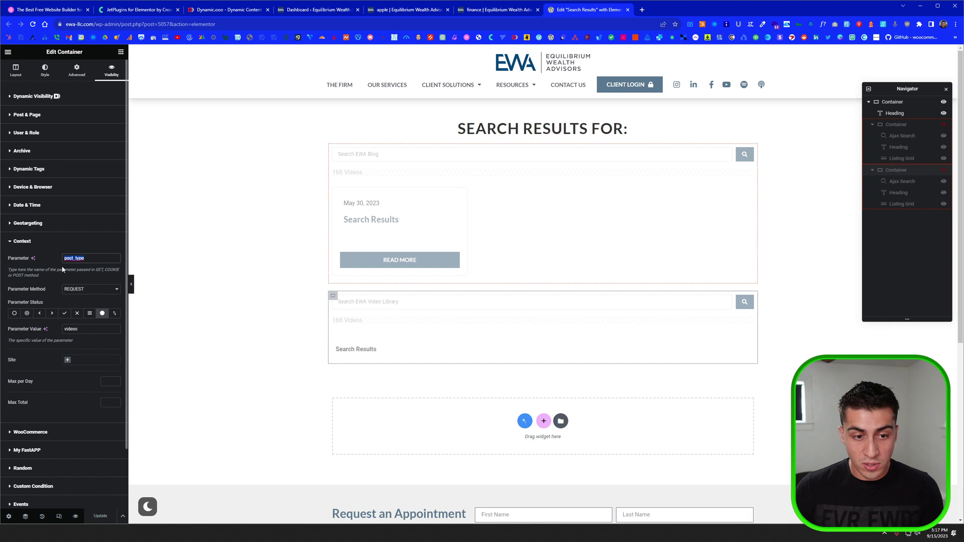
click(103, 312)
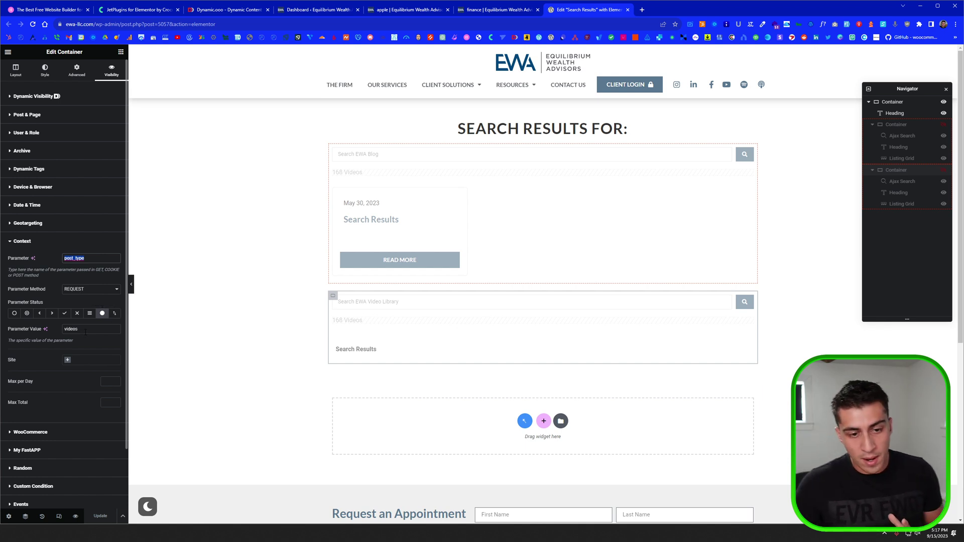
double_click(64, 329)
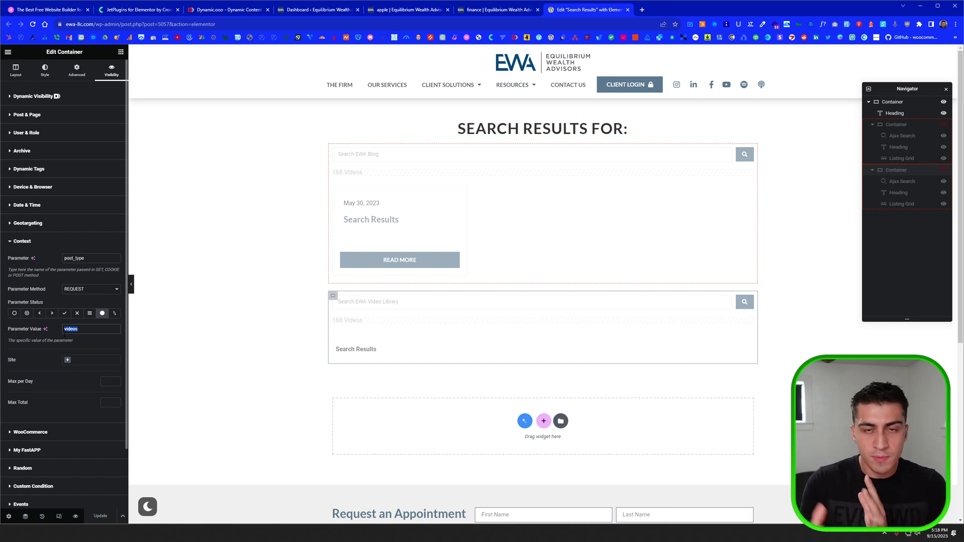
click(87, 329)
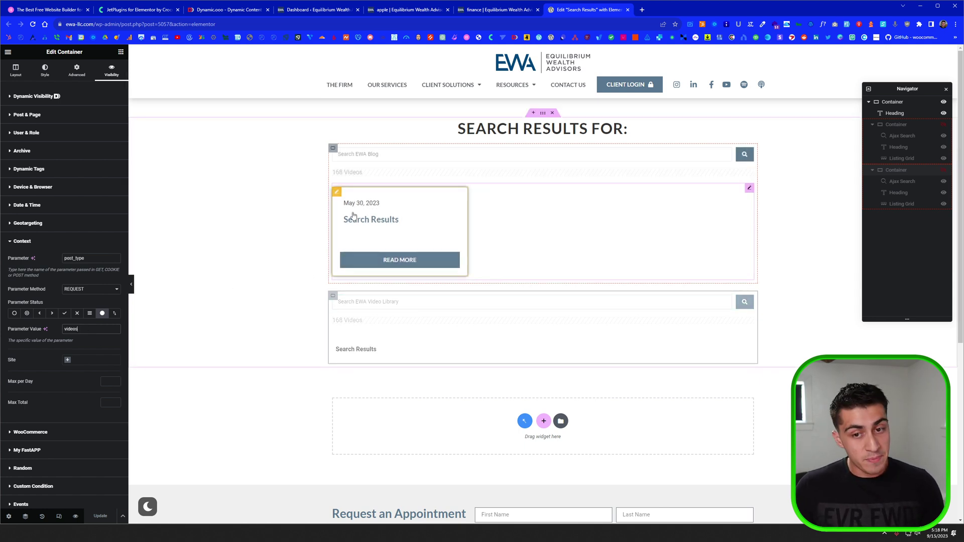
- On the apple results page, highlight the URL's search query and post_type=blog parameters
click(420, 11)
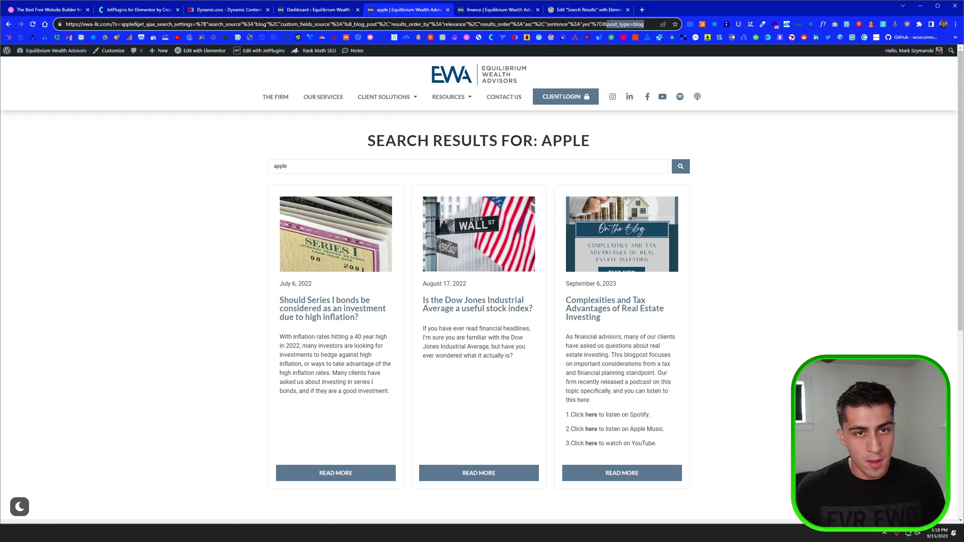
drag(121, 25, 112, 24)
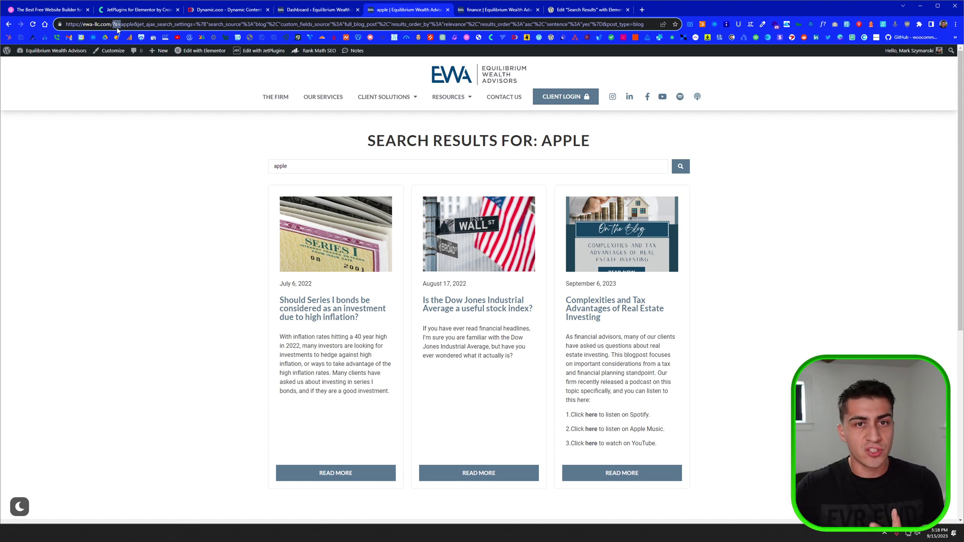
click(169, 133)
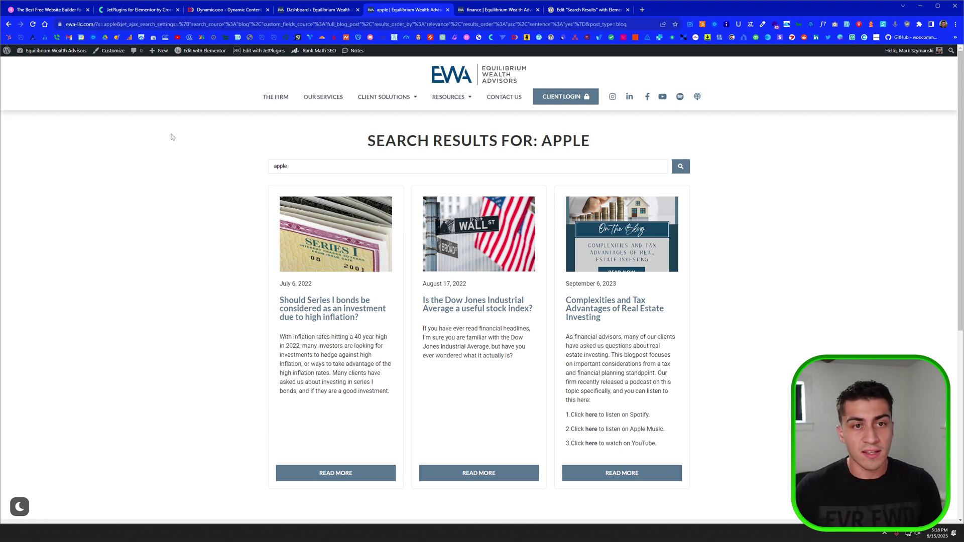